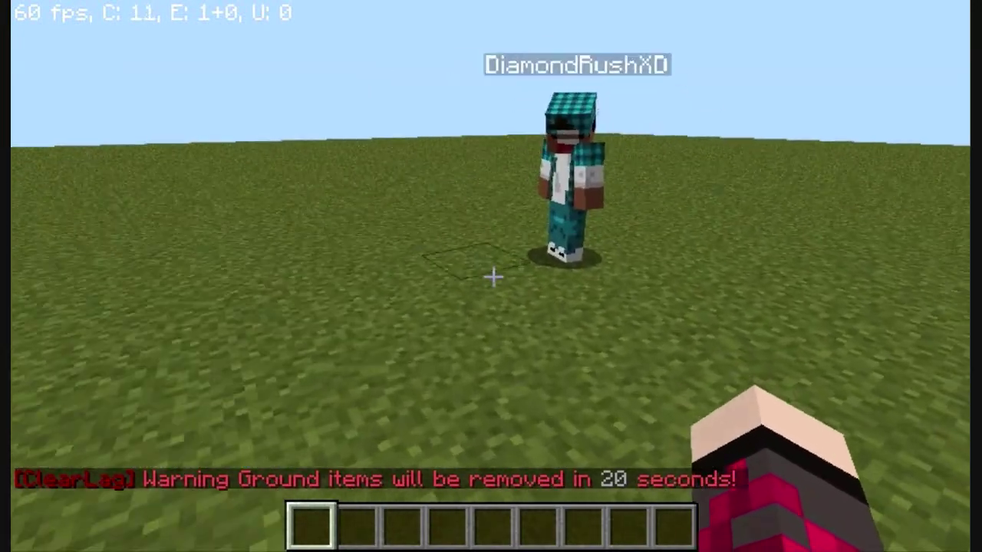
# Step: Get the WorldEdit wand and set the first selection position at ground level at (-26, 4, -22) with //pos1
pyautogui.press('/')
pyautogui.write('/wand')
pyautogui.press('Return')
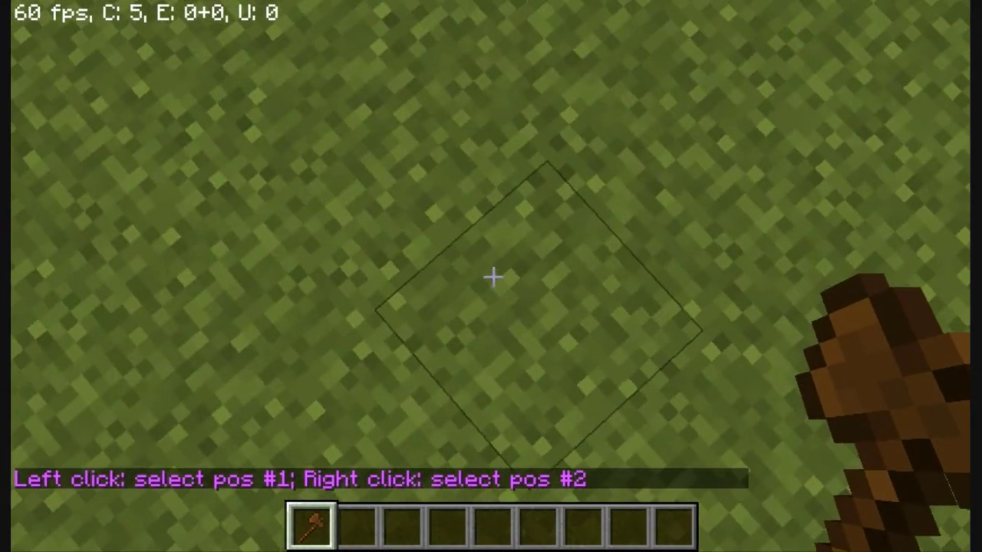
pyautogui.press('/')
pyautogui.write('/pos1')
pyautogui.press('Return')
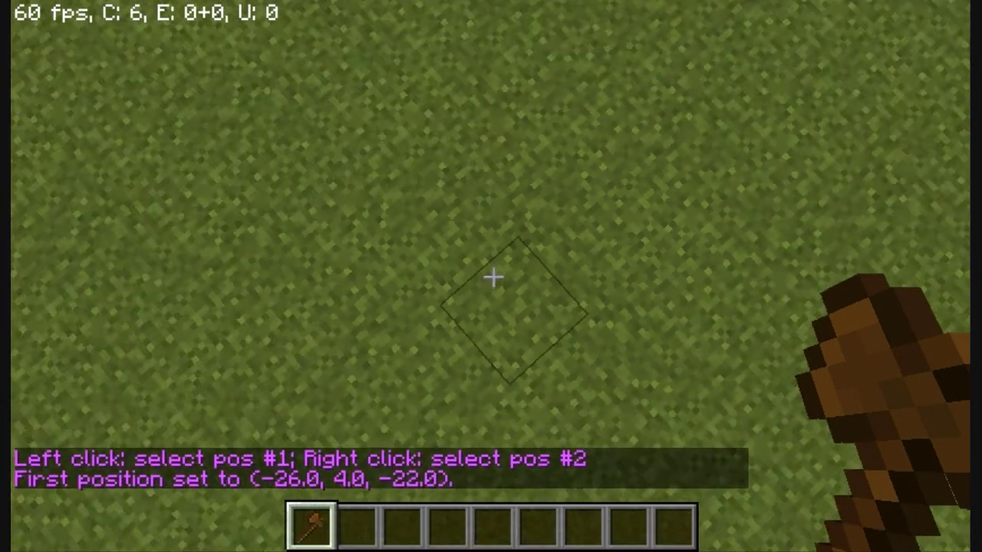
# Step: Fly up to the diagonally opposite corner and set the second selection position at (-52, 17, -44) with //pos2
pyautogui.press('2')
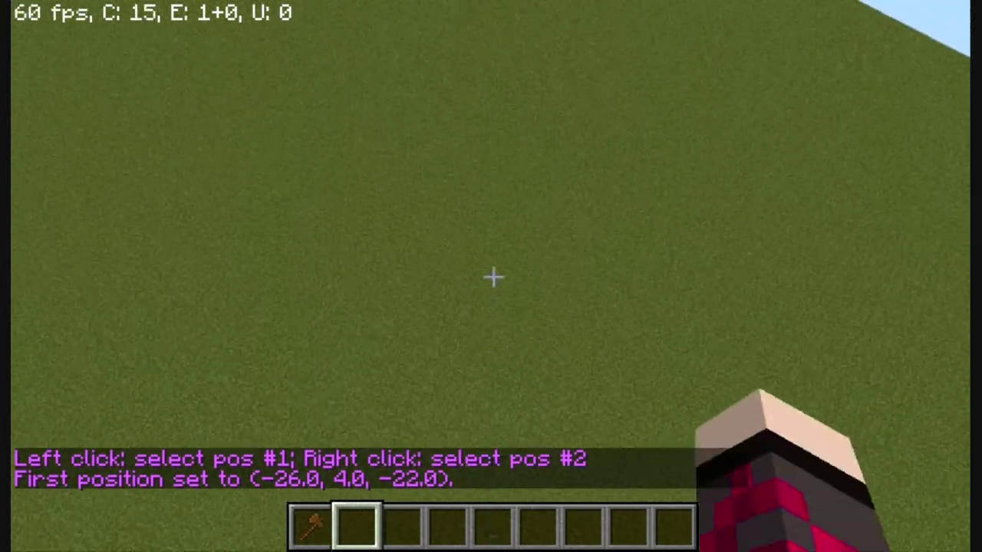
pyautogui.press('/')
pyautogui.write('//')
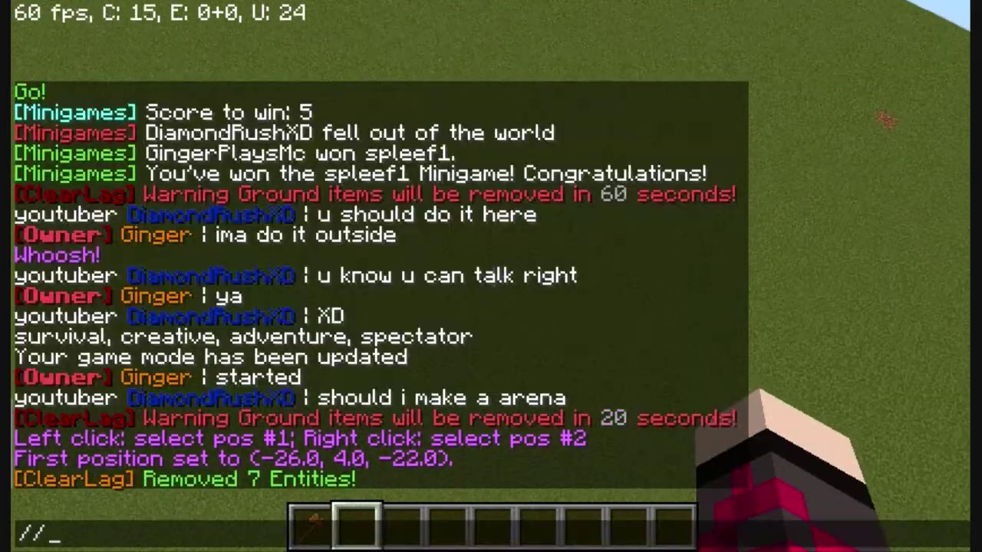
pyautogui.write('pos2')
pyautogui.press('Return')
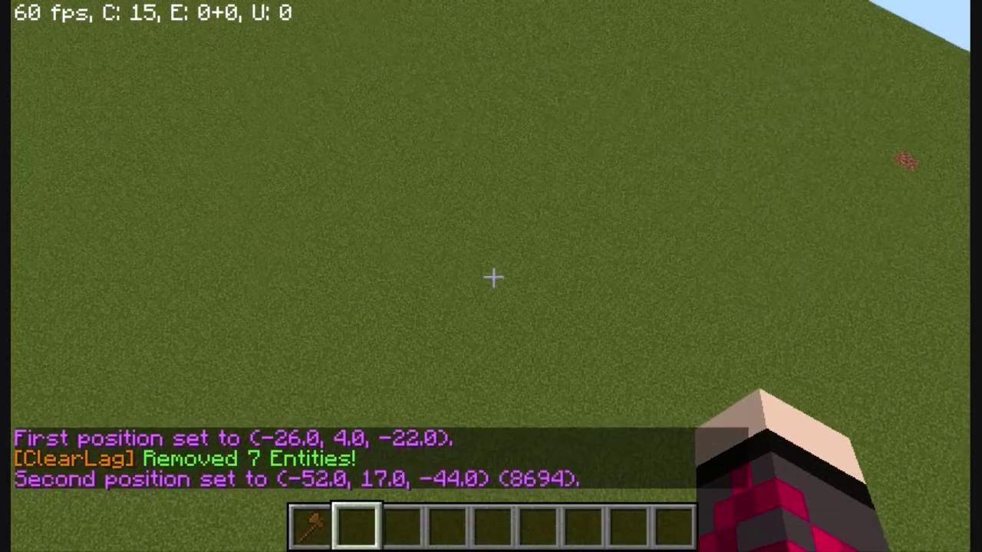
# Step: Build iron walls around the selected region with //walls iron
pyautogui.press('/')
pyautogui.write('//walls')
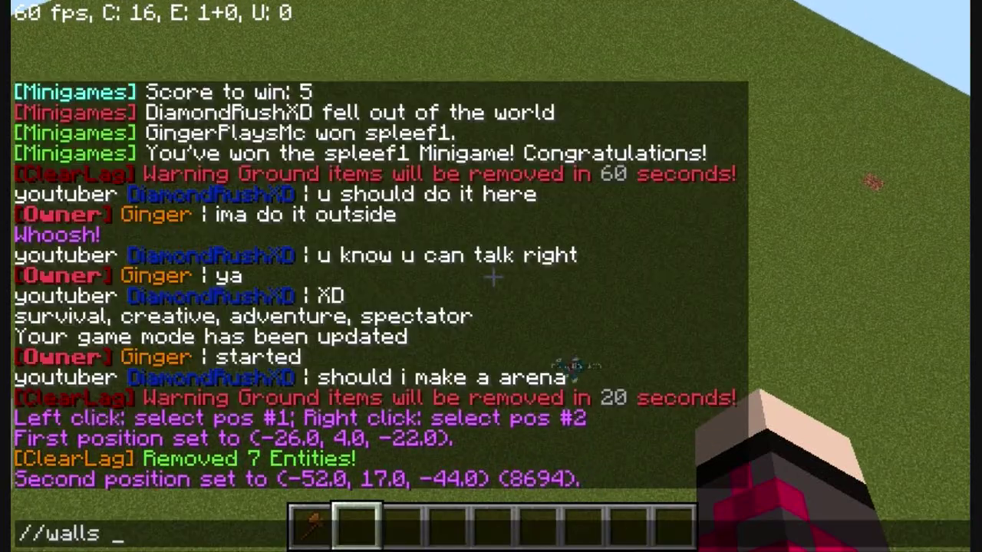
pyautogui.write(' iron')
pyautogui.press('Return')
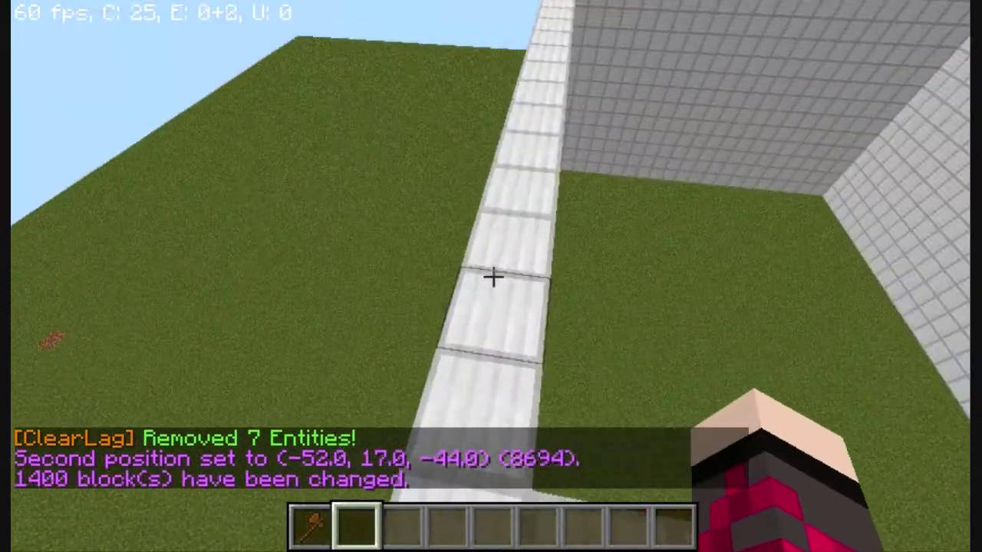
# Step: Build the walls of the selected region out of diamond with //walls diamond
pyautogui.press('/')
pyautogui.write('//walls diamond')
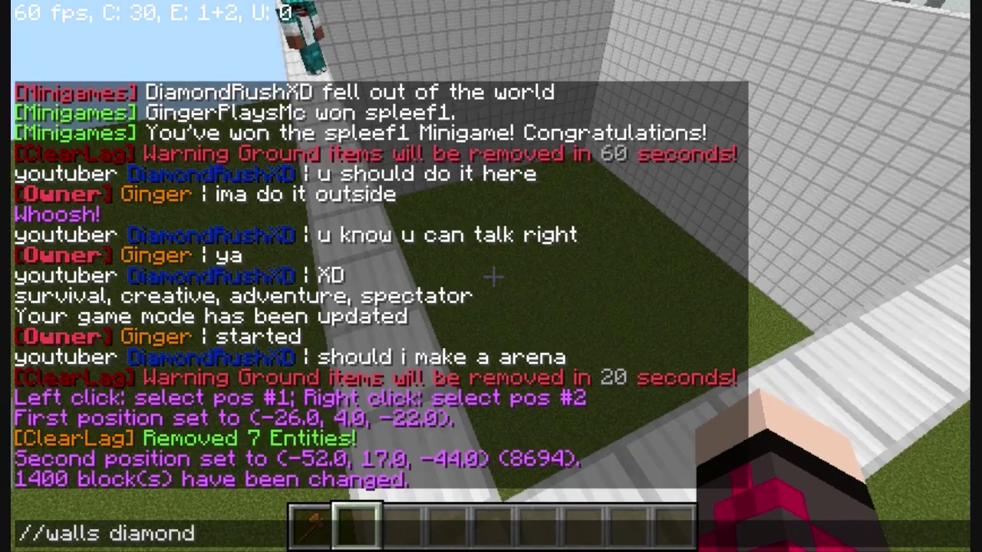
pyautogui.press('Return')
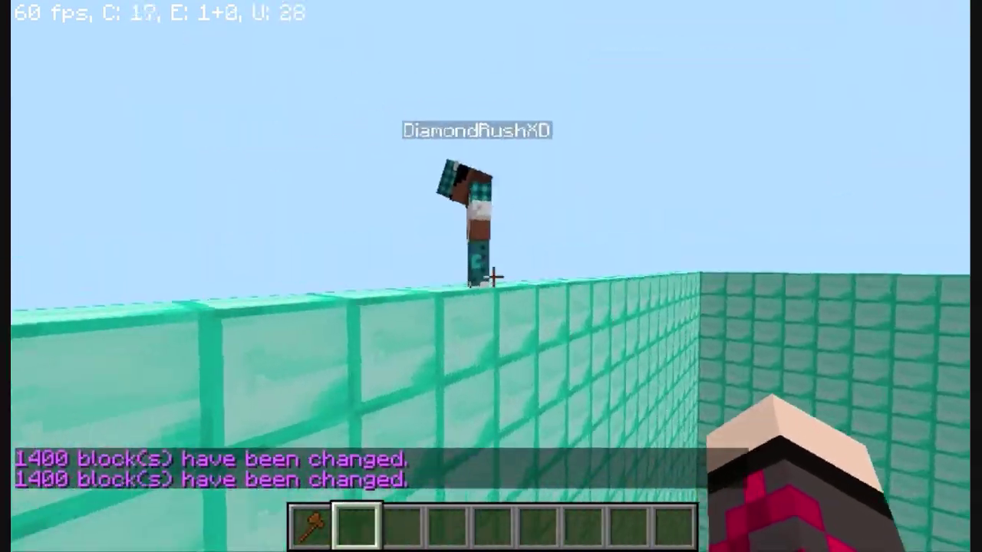
pyautogui.press('space')
pyautogui.click(493, 277)
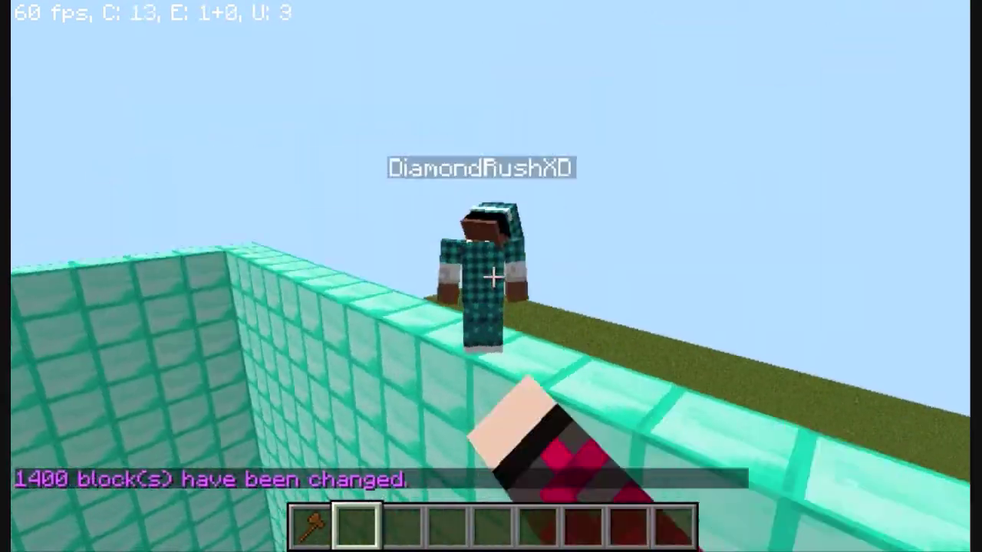
pyautogui.press('w')
pyautogui.scroll(1, 491, 277)
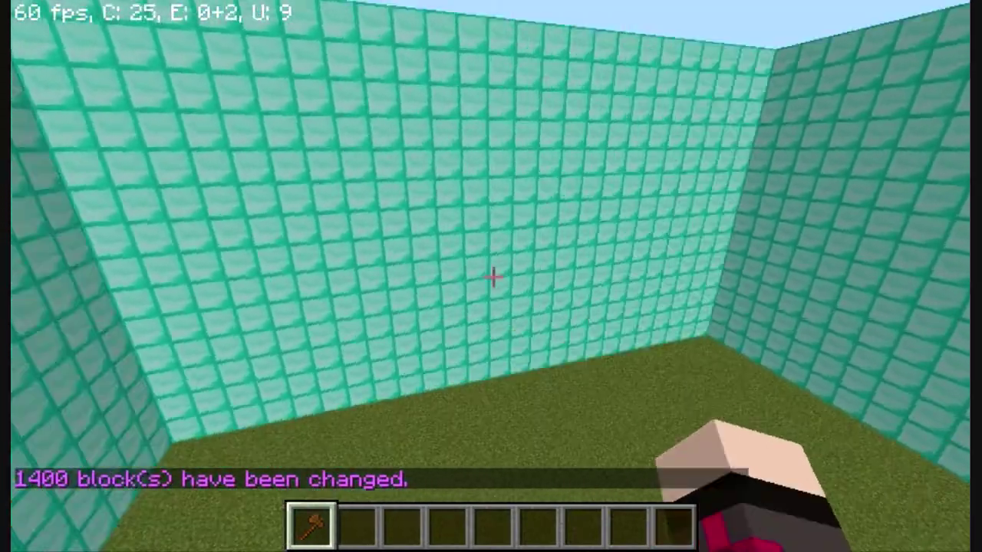
pyautogui.scroll(-1, 492, 277)
# Step: Put a Snow block from the creative Building Blocks into the third hotbar slot and hold it
pyautogui.press('e')
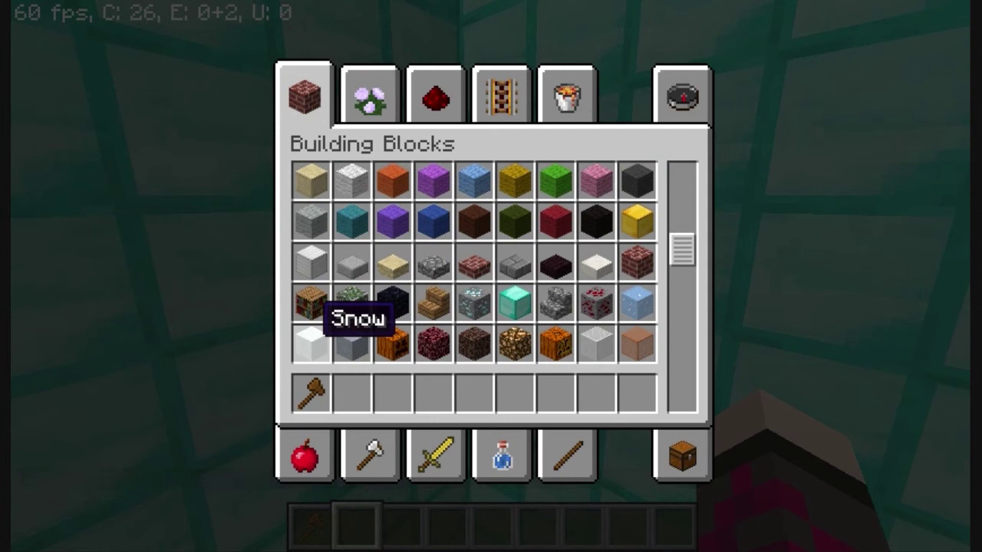
pyautogui.click(391, 394)
pyautogui.press('e')
pyautogui.scroll(-1, 493, 277)
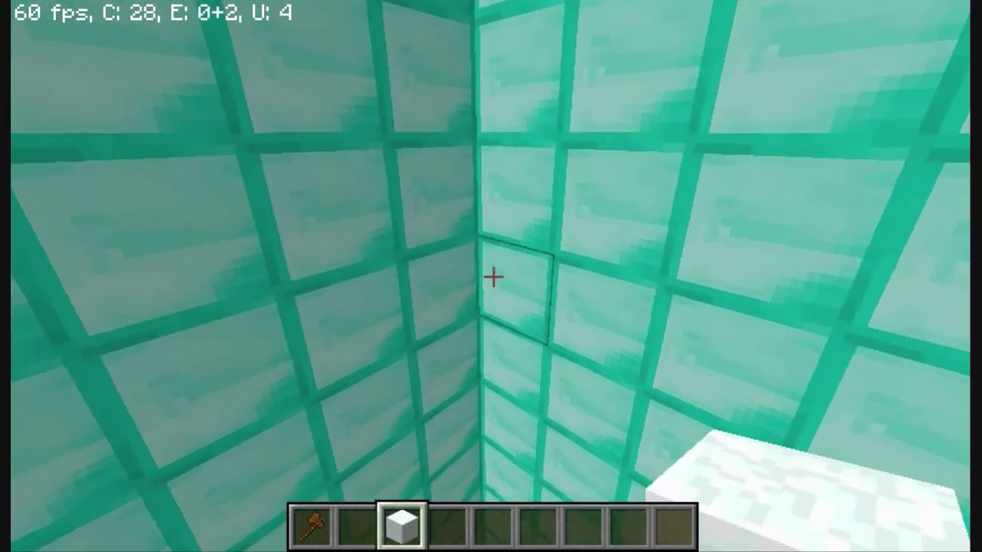
# Step: Place a snow block in an upper inside corner of the walls and mark (-27, 13, -23) as first position with the wand
pyautogui.rightClick(493, 277)
pyautogui.click(493, 277)
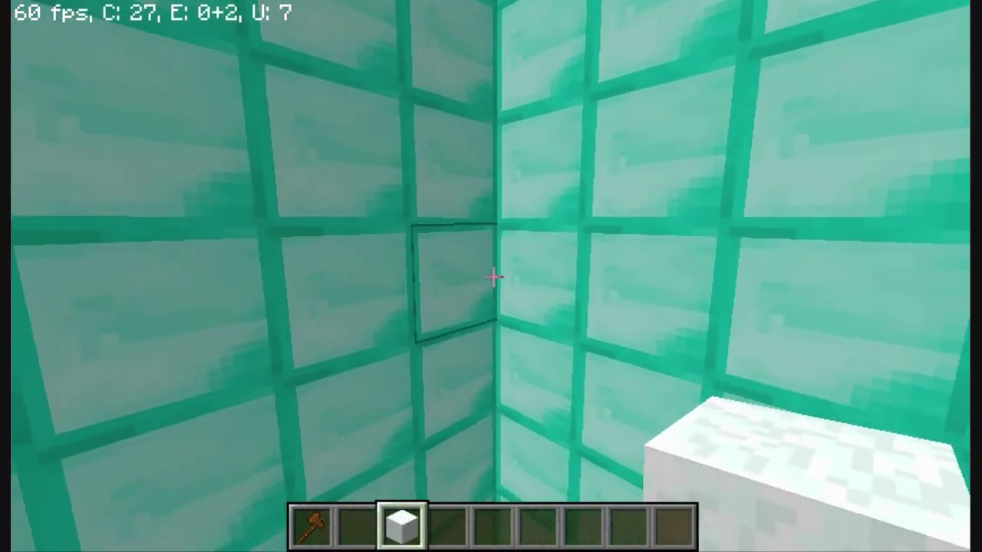
pyautogui.rightClick(493, 277)
pyautogui.scroll(1, 493, 276)
pyautogui.scroll(1, 492, 277)
pyautogui.click(492, 277)
# Step: Place a snow block in the diagonally opposite corner and mark (-51, 13, -43) as second position with the wand
pyautogui.scroll(-2, 492, 277)
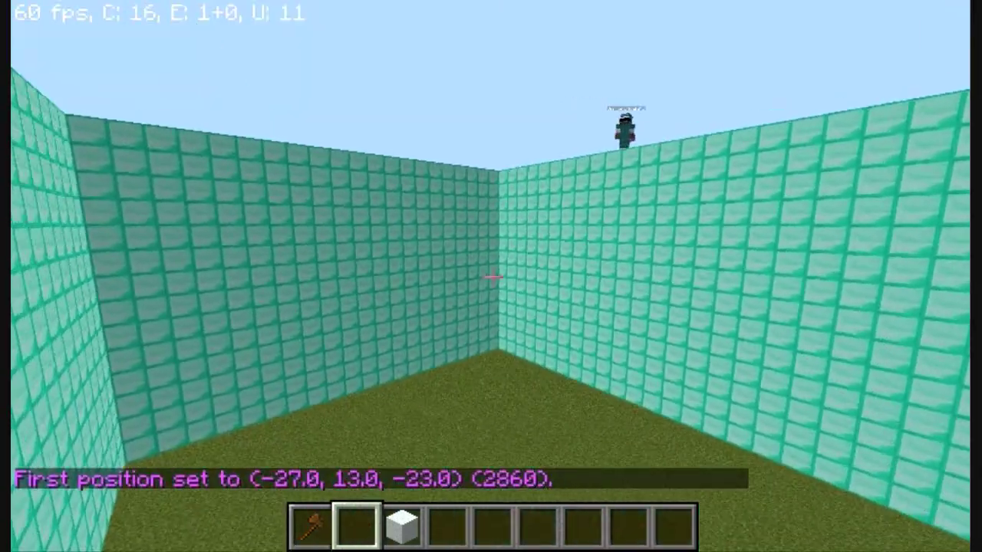
pyautogui.press('w')
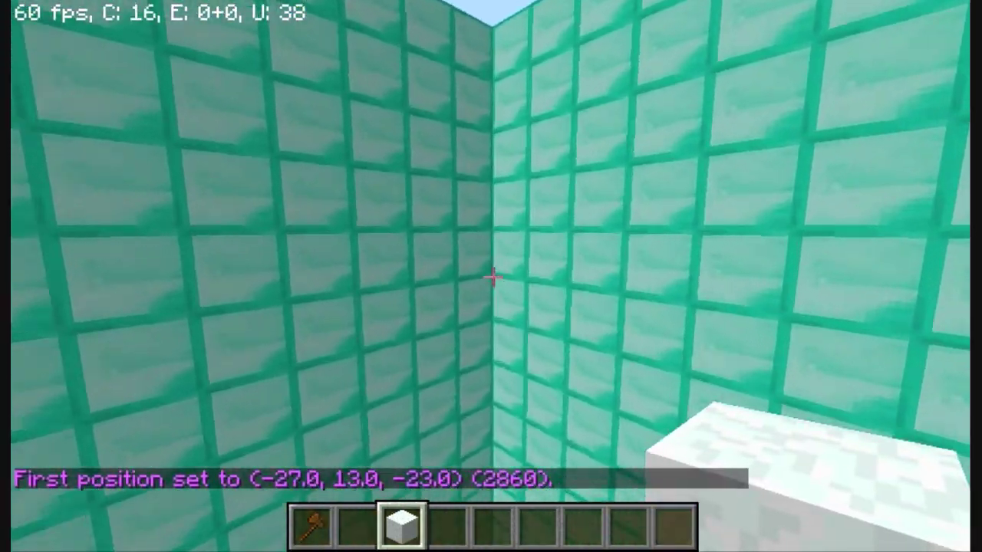
pyautogui.rightClick(493, 276)
pyautogui.scroll(2, 492, 276)
pyautogui.rightClick(492, 277)
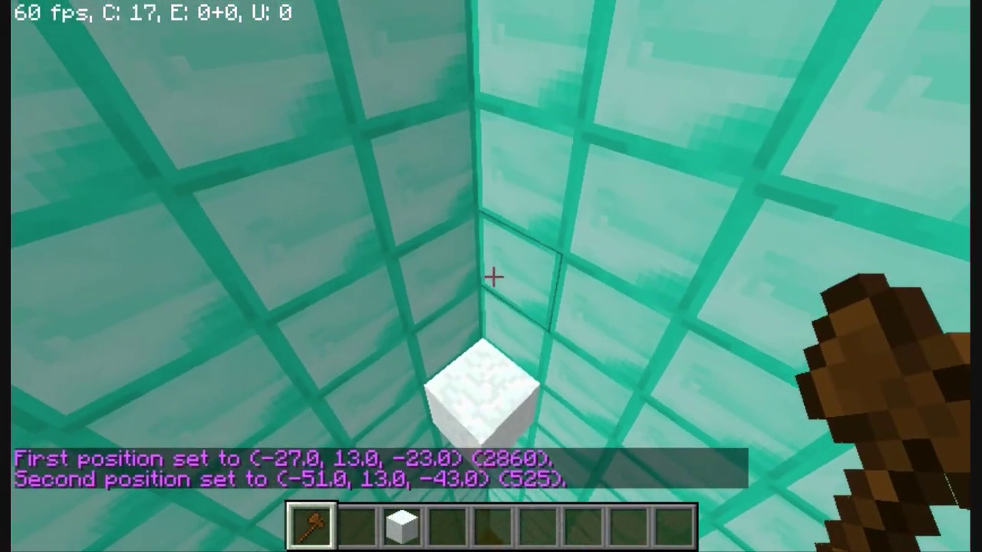
# Step: Fill the selected upper layer between the diamond walls with snow using //set snow_block
pyautogui.press('/')
pyautogui.write('//set snow_block')
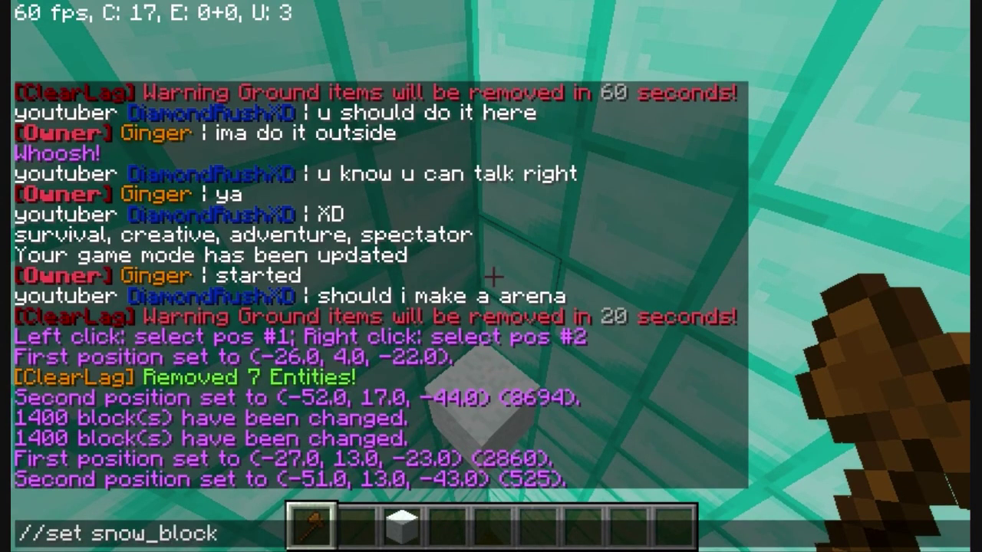
pyautogui.press('Return')
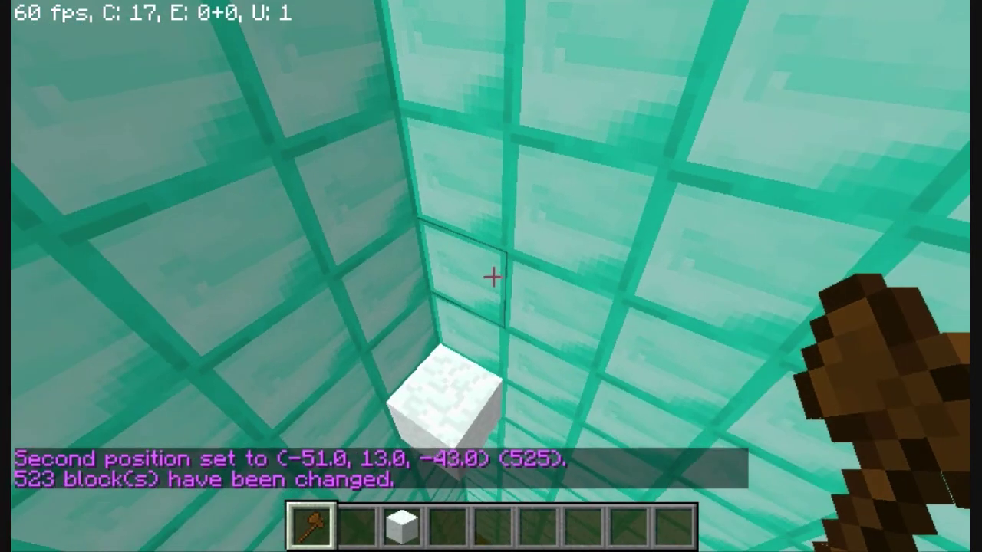
# Step: Pass below the upper snow layer with /thru and break one block out of it from underneath
pyautogui.press('/')
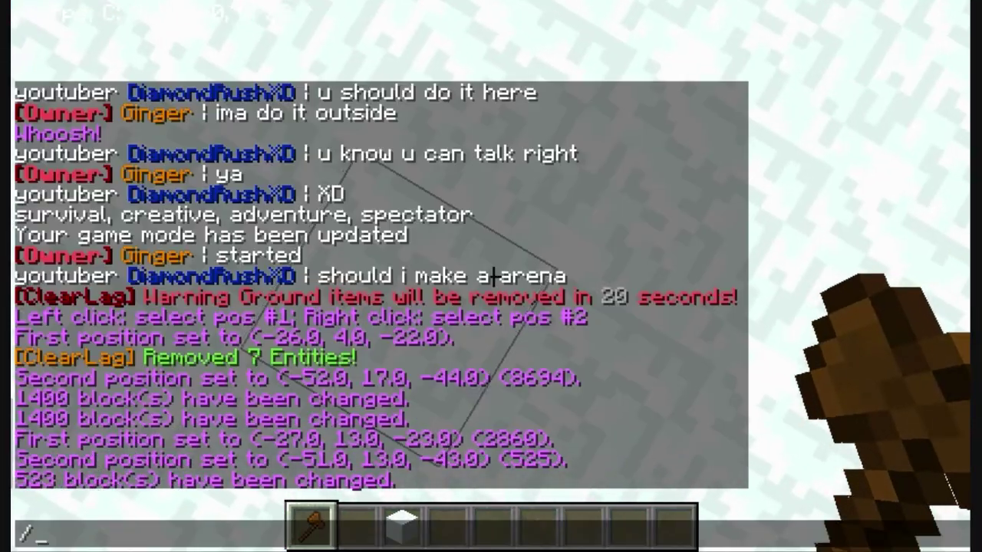
pyautogui.write('thru')
pyautogui.press('Return')
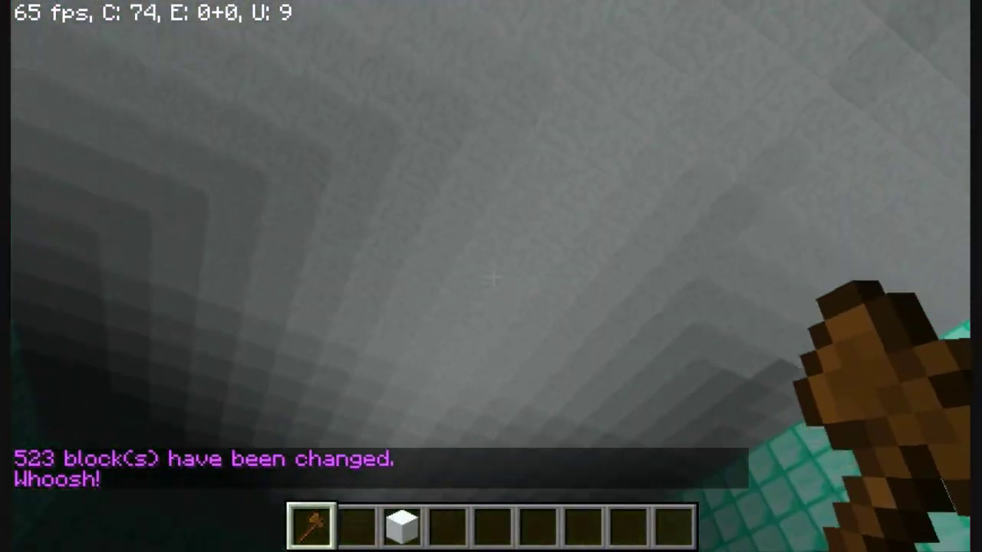
pyautogui.scroll(-1, 491, 276)
pyautogui.click(493, 278)
pyautogui.scroll(1, 493, 277)
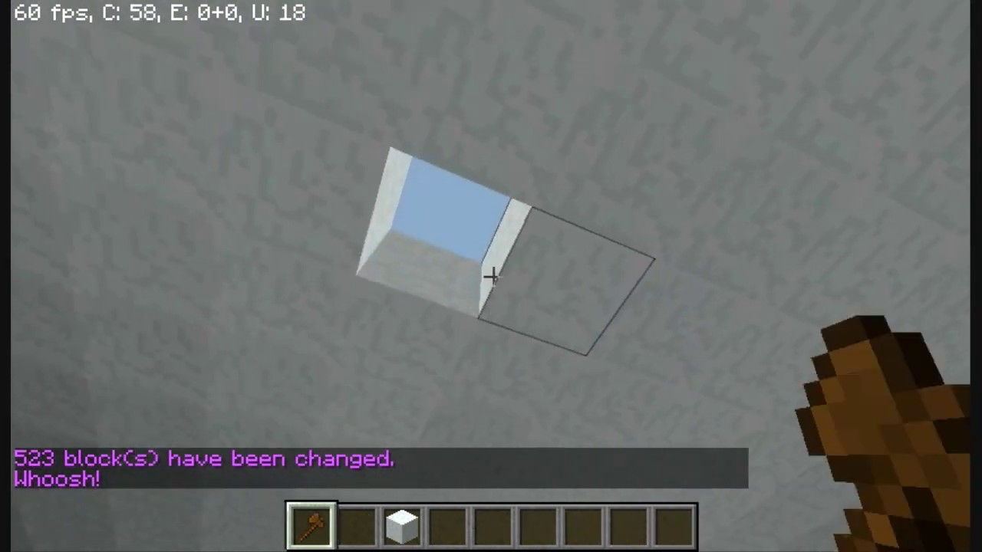
# Step: Place a snow block in a corner below the upper layer and mark (-27, 8, -43) as first position
pyautogui.scroll(-2, 493, 277)
pyautogui.press('w')
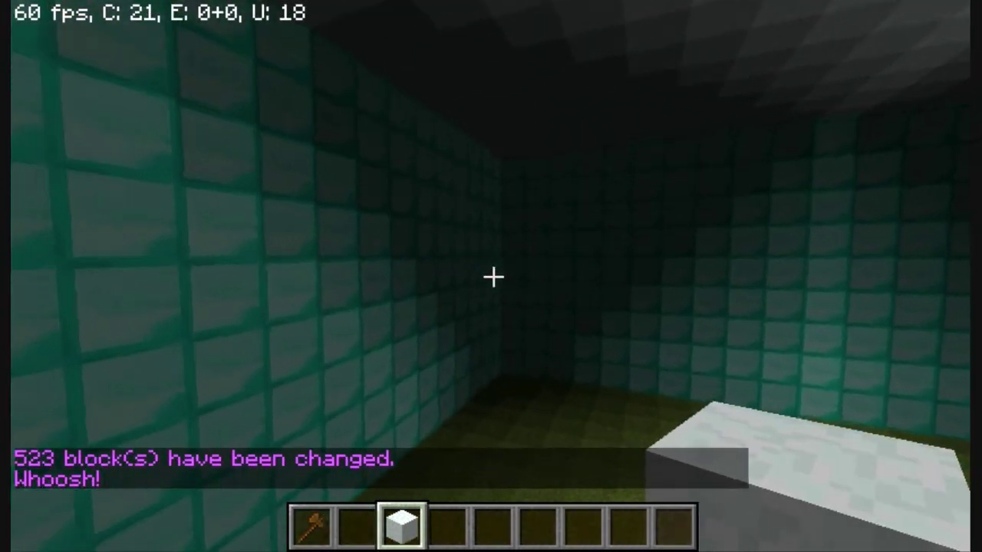
pyautogui.scroll(2, 493, 278)
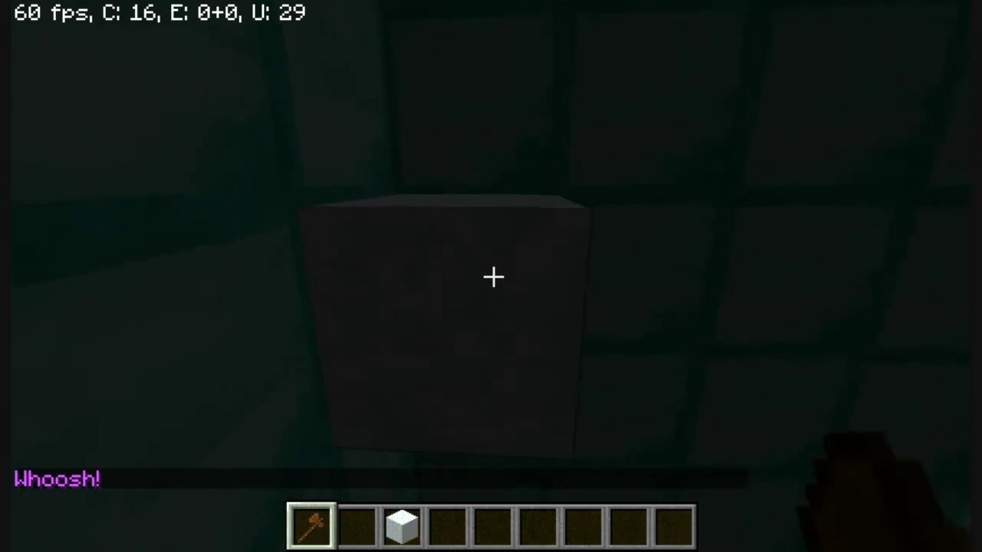
pyautogui.click(493, 278)
# Step: Place a snow block in the opposite corner of the lower level and mark (-51, 8, -23) as second position
pyautogui.press('w')
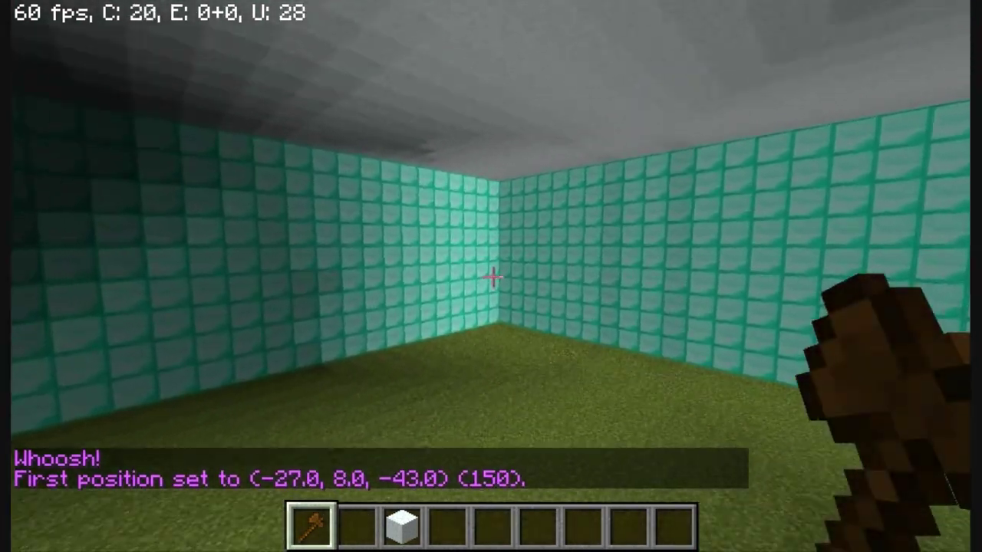
pyautogui.scroll(-2, 493, 277)
pyautogui.rightClick(493, 278)
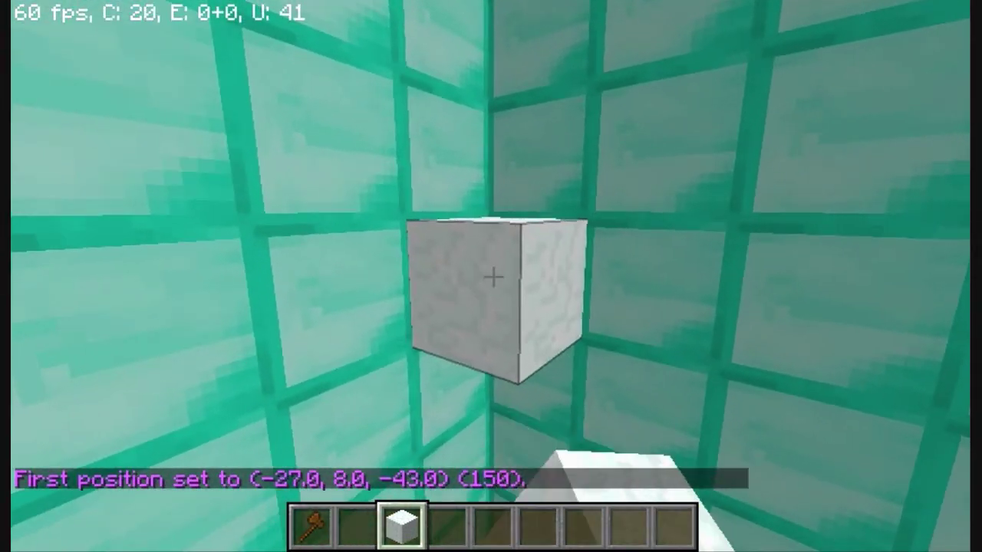
pyautogui.scroll(2, 493, 277)
pyautogui.rightClick(493, 278)
# Step: Fill the selected lower layer with snow using //set snow_block
pyautogui.press('/')
pyautogui.write('/set snow_')
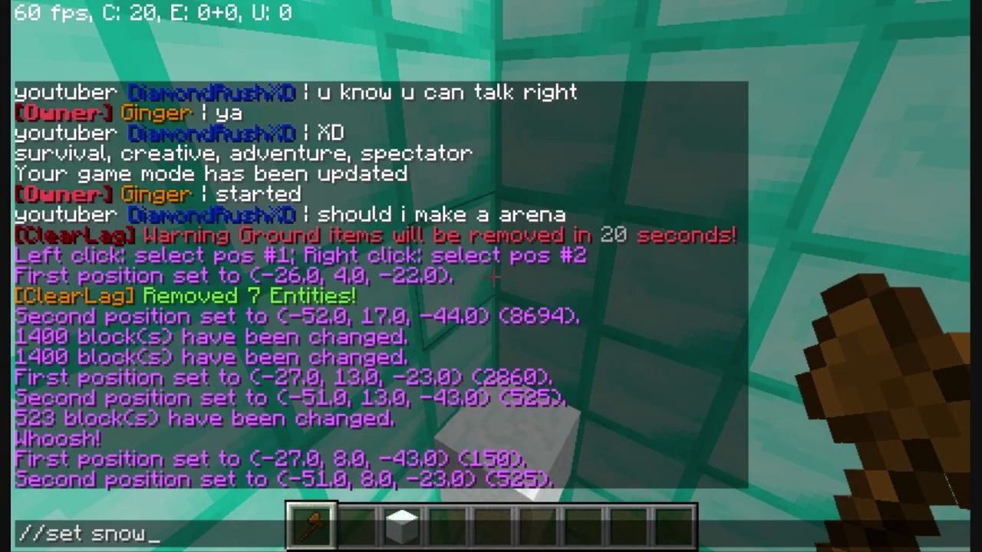
pyautogui.write('block')
pyautogui.press('Return')
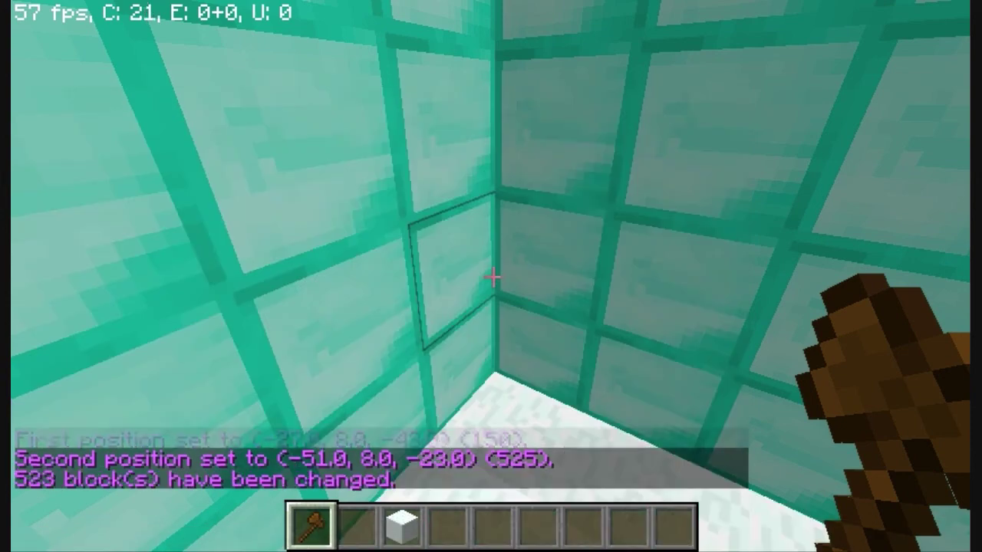
# Step: Pass down below the lower snow layer to the grass floor with /thru
pyautogui.press('/')
pyautogui.write('thru')
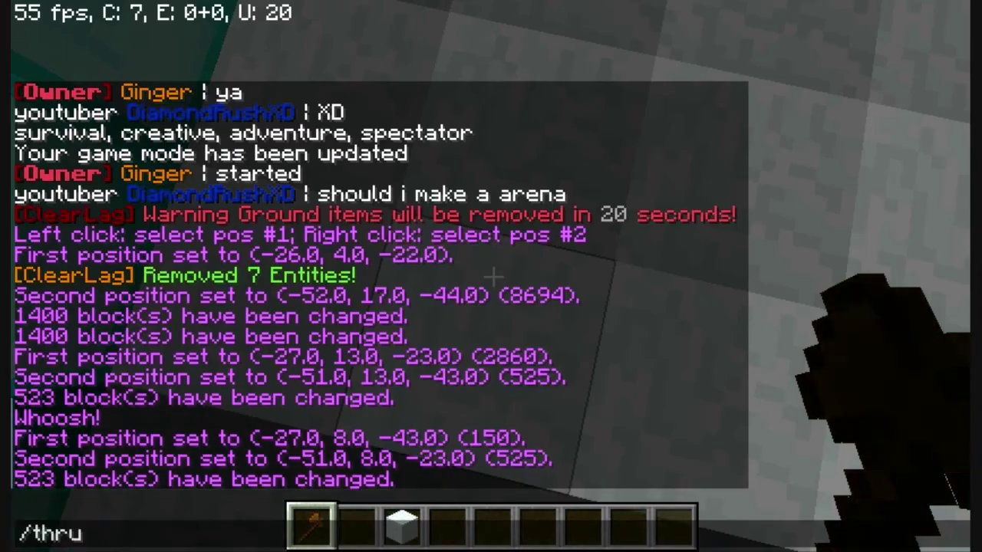
pyautogui.press('Return')
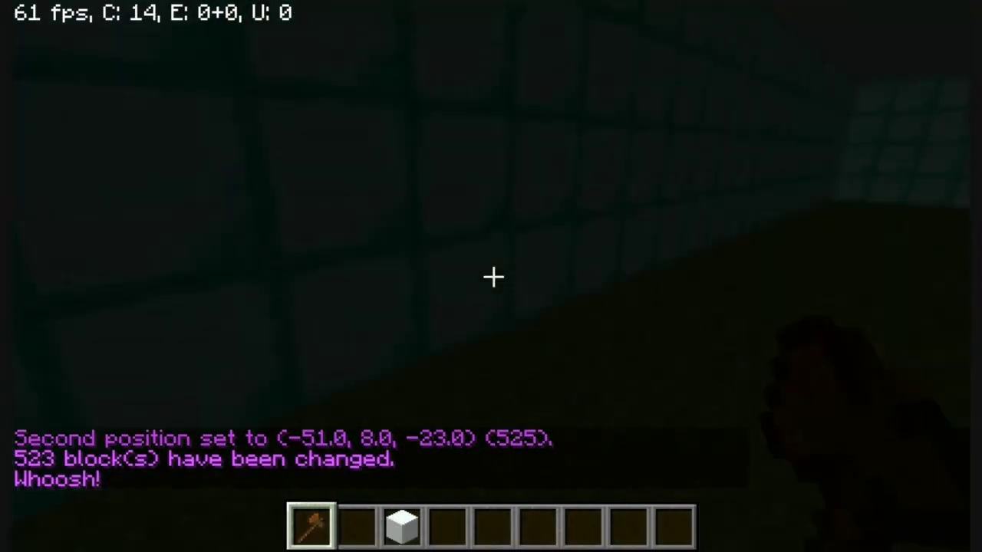
# Step: Select the grass floor between corners (-51, 3, -23) and (-27, 3, -43) with the wand and fill it with lava
pyautogui.click(493, 277)
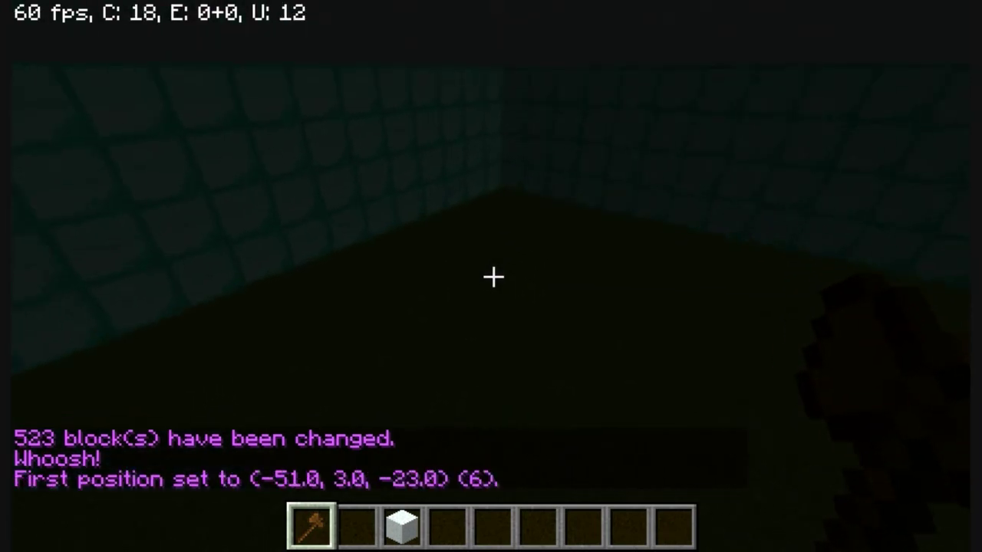
pyautogui.rightClick(493, 277)
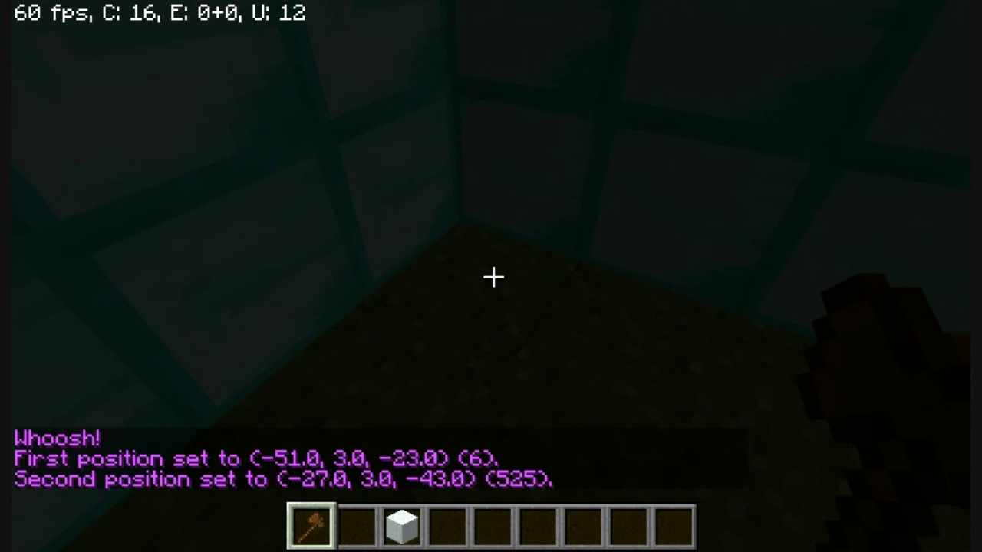
pyautogui.write('//set lava')
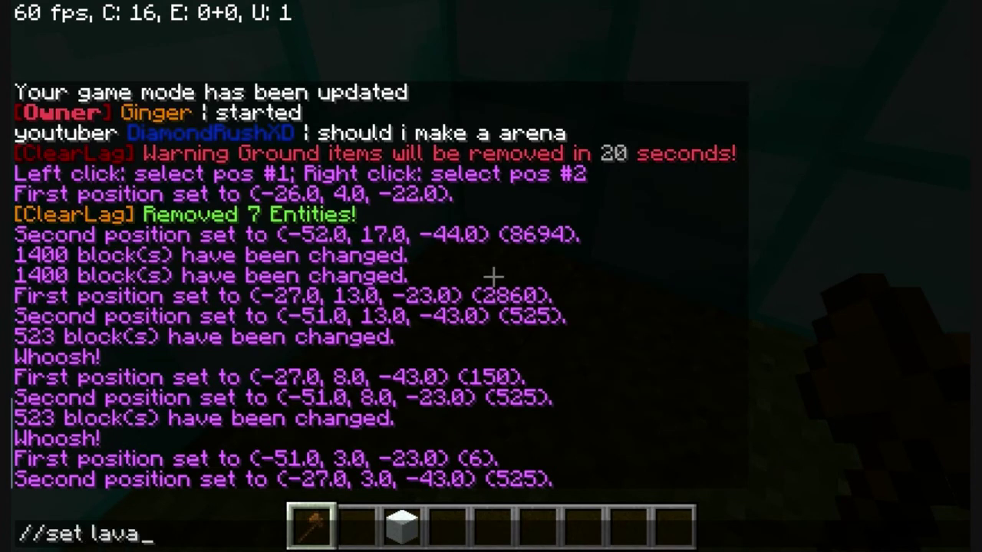
pyautogui.press('Return')
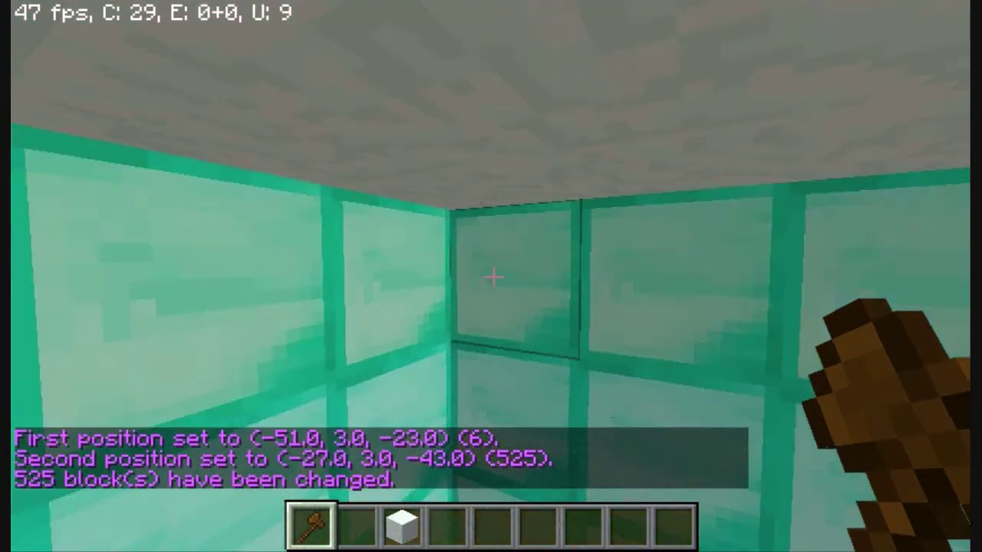
# Step: Leave the lava level with /thru, repeating it to get out, and move along the arena's outer diamond wall
pyautogui.write('/thr')
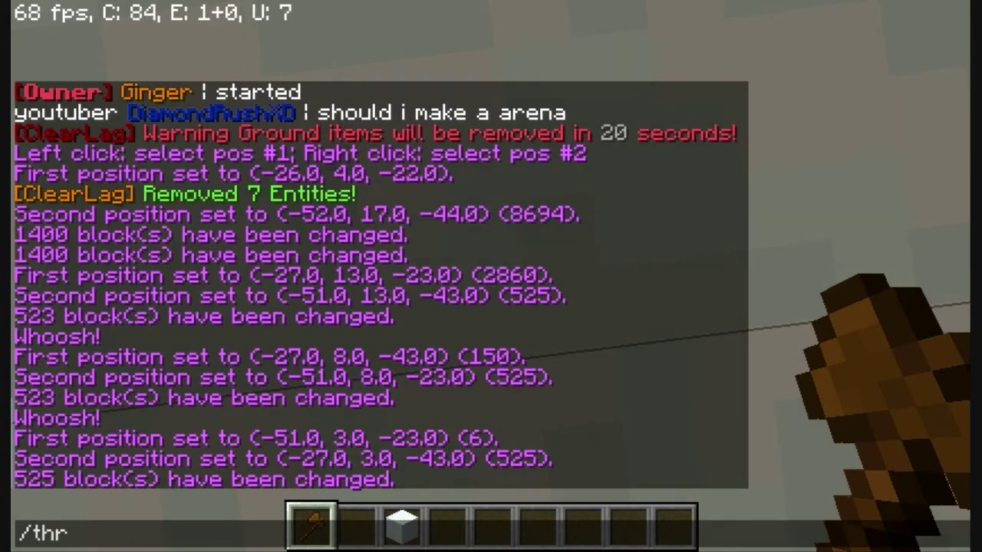
pyautogui.write('u')
pyautogui.press('Return')
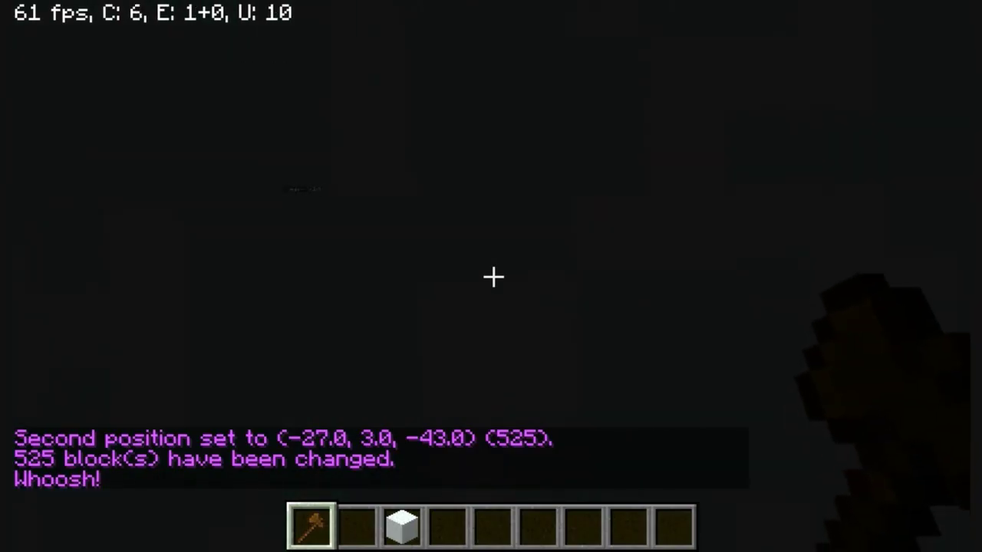
pyautogui.write('/thru')
pyautogui.press('Return')
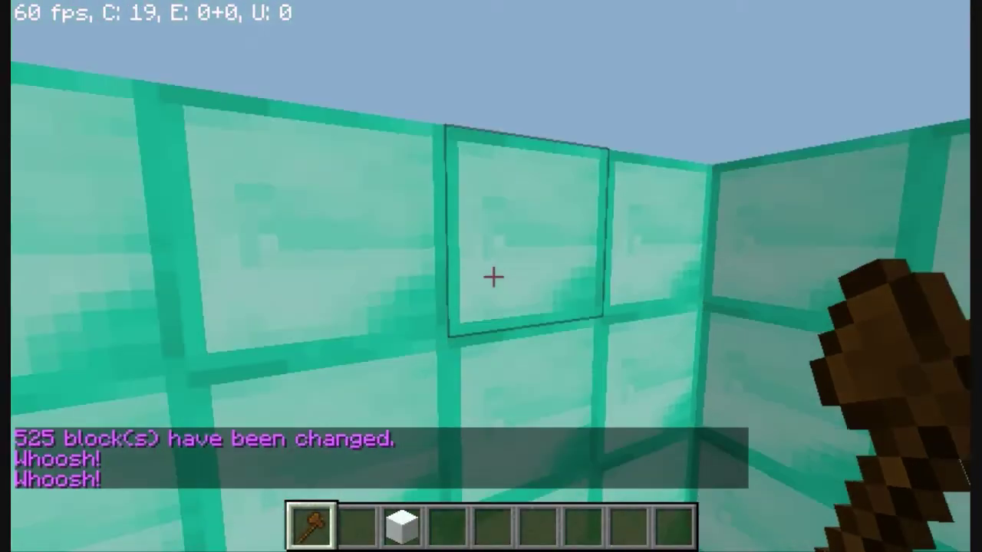
pyautogui.press('shift')
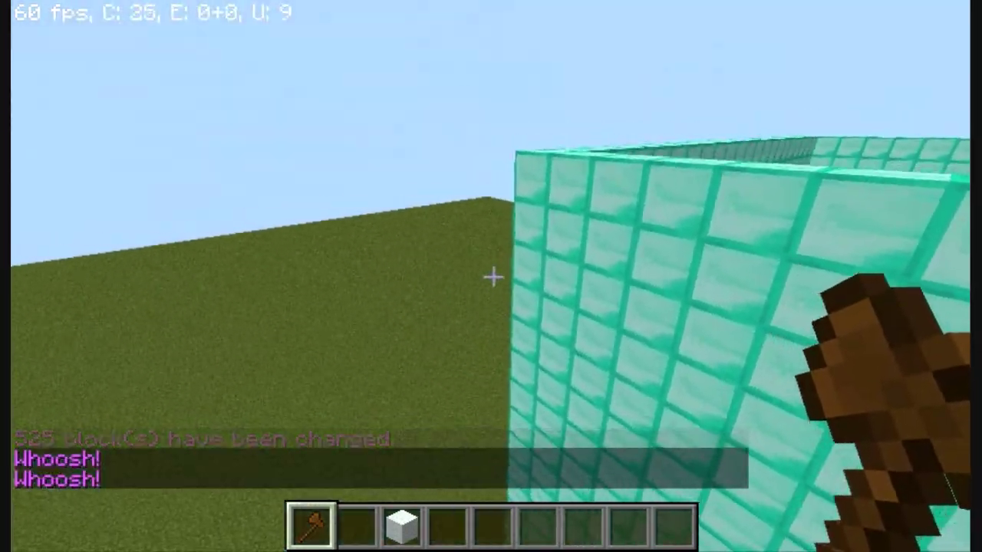
pyautogui.press('w')
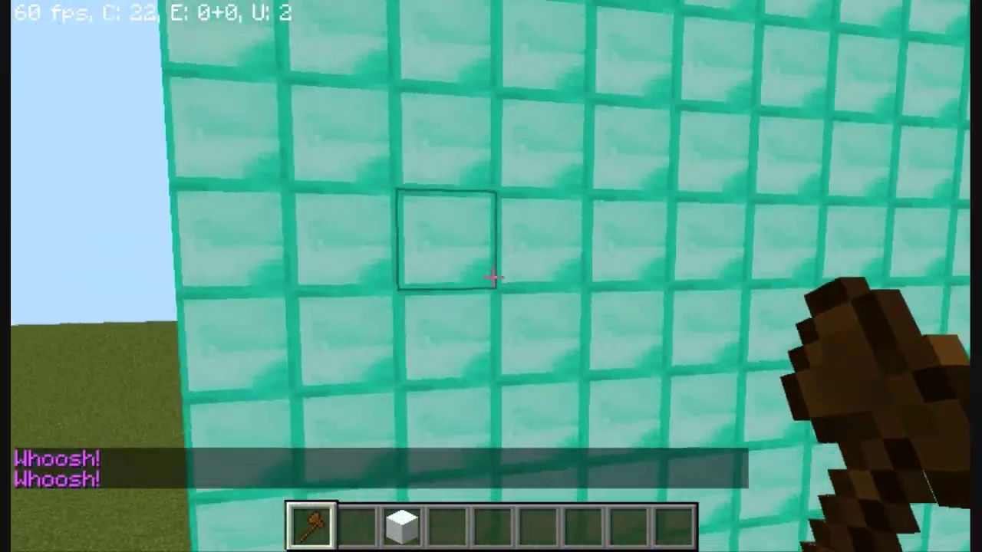
# Step: Pick a diamond block from the outer wall into the hotbar and mark (-26, 12, -44) as first position with the wand
pyautogui.press('3')
pyautogui.click(493, 277)
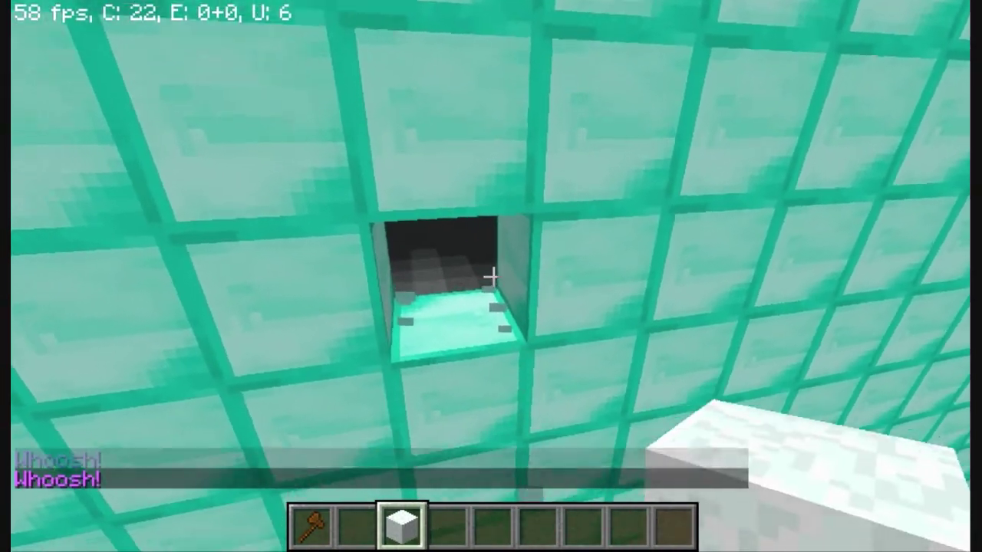
pyautogui.scroll(3, 493, 277)
pyautogui.middleClick(494, 277)
pyautogui.press('1')
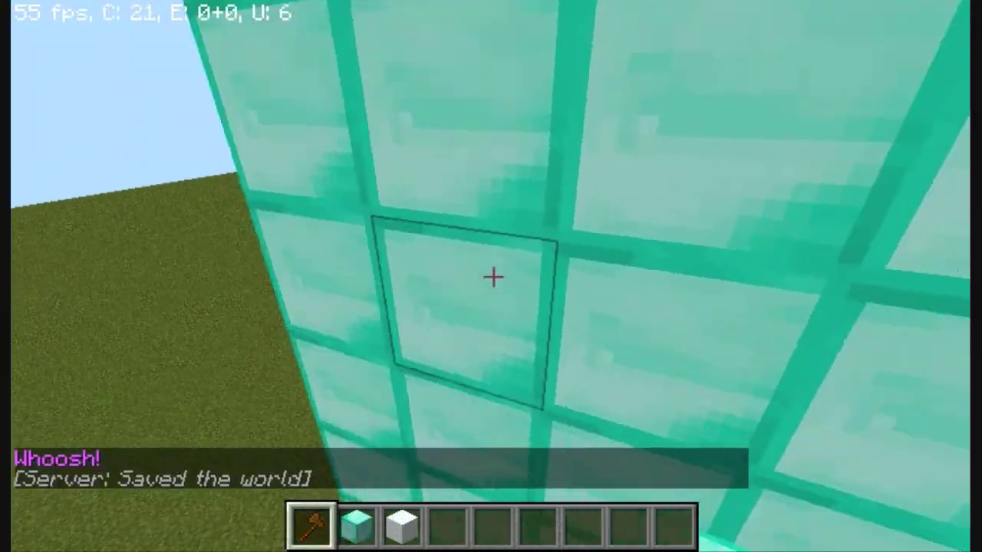
pyautogui.click(493, 277)
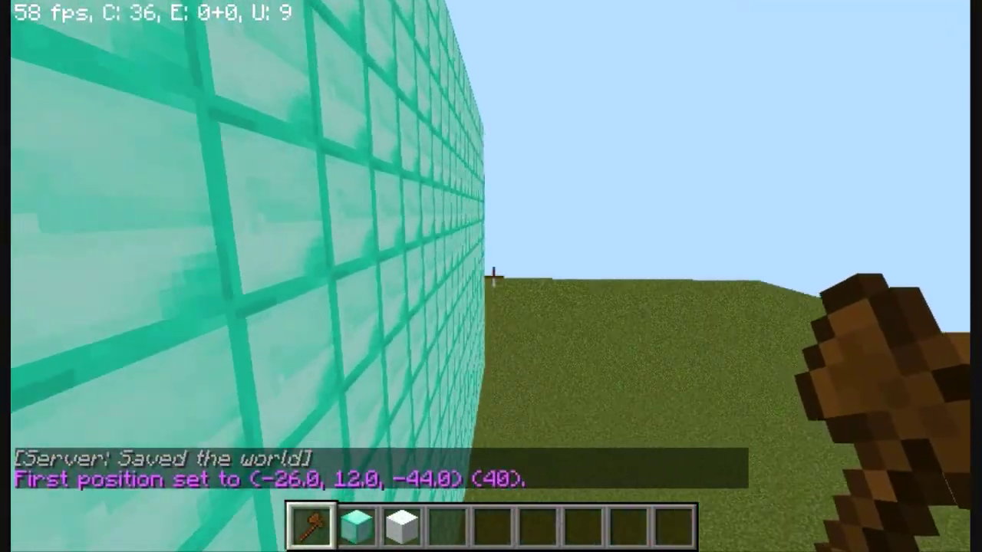
# Step: Mark the diagonally opposite wall corner (-52, 12, -22) as second position and apply //walls glowstone to make a glowstone band
pyautogui.press('w')
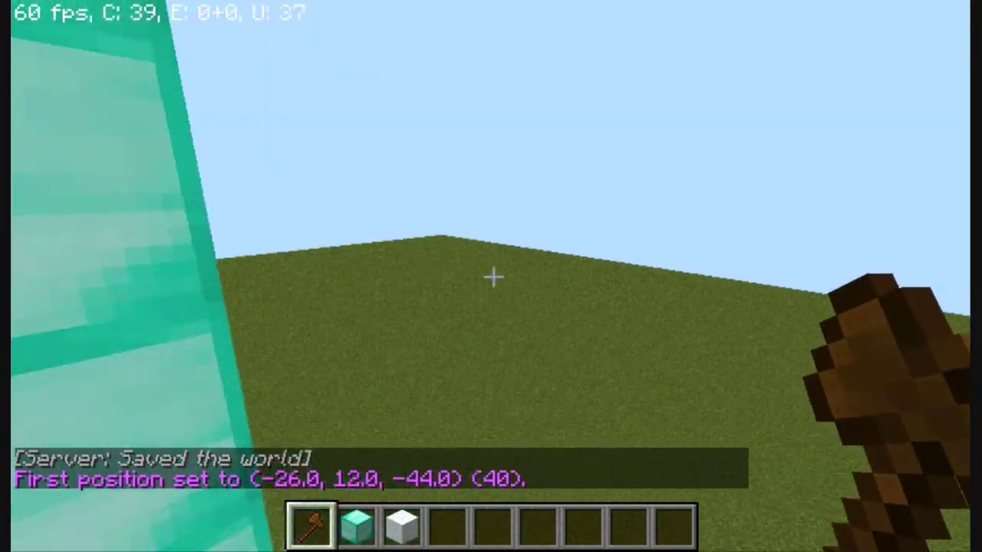
pyautogui.press('w')
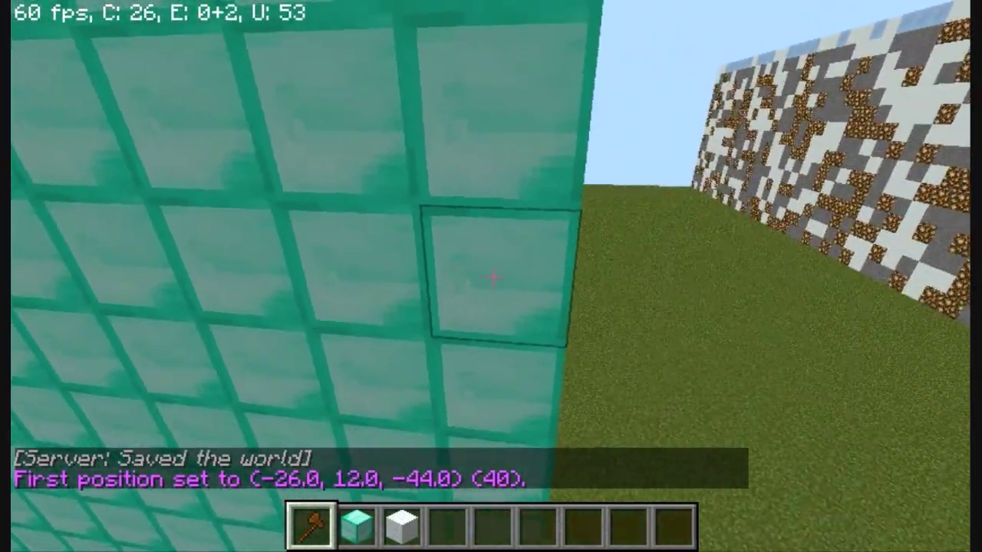
pyautogui.rightClick(491, 276)
pyautogui.press('/')
pyautogui.write('/walls glowston')
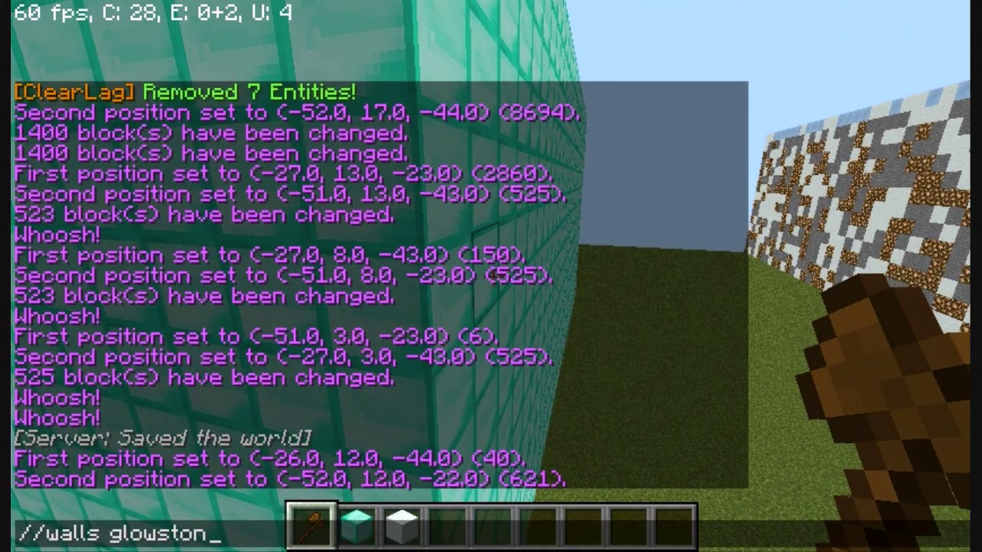
pyautogui.write('e')
pyautogui.press('Return')
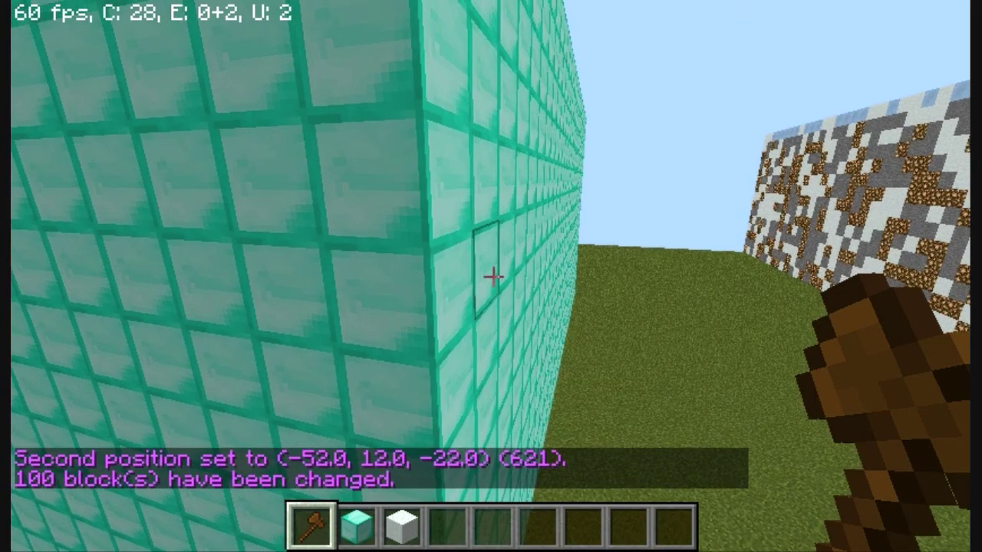
# Step: Fly up to the arena's open top and add glass from the building blocks to the fourth hotbar slot
pyautogui.press('s')
pyautogui.press('space')
pyautogui.scroll(-4, 493, 277)
pyautogui.press('w')
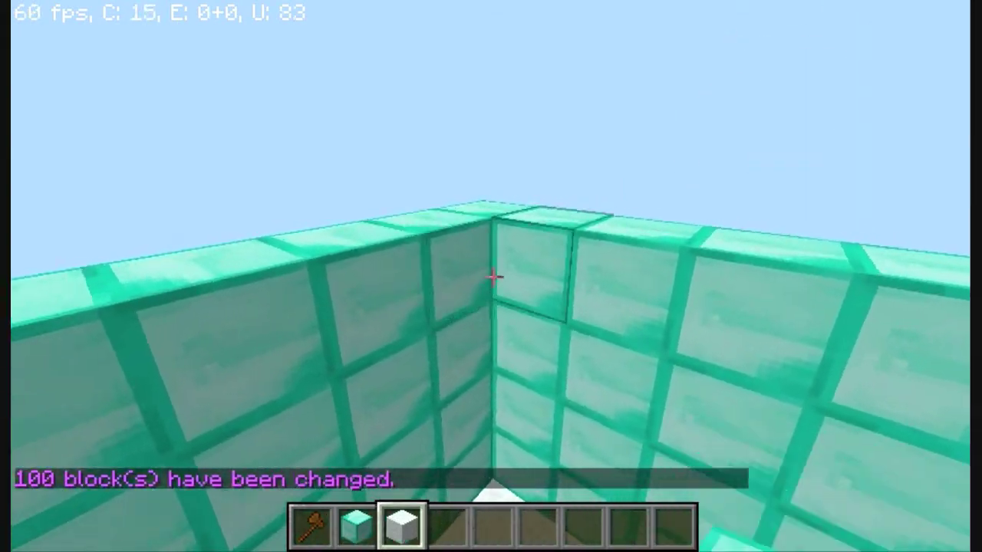
pyautogui.press('e')
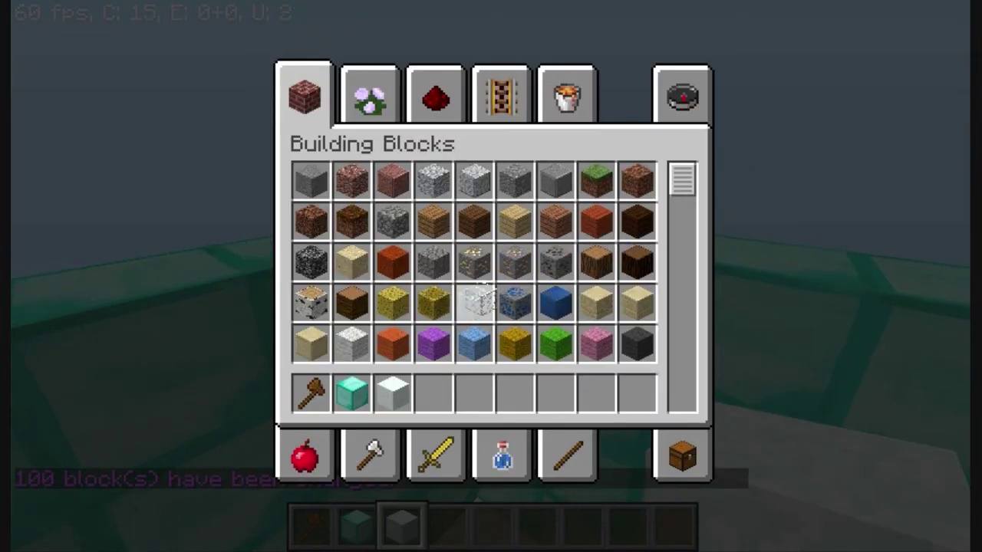
pyautogui.click(432, 391)
pyautogui.press('e')
pyautogui.press('4')
# Step: Place glass above an inner corner of the arena and mark (-51, 18, -43) as first position with the wand
pyautogui.rightClick(493, 277)
pyautogui.rightClick(493, 277)
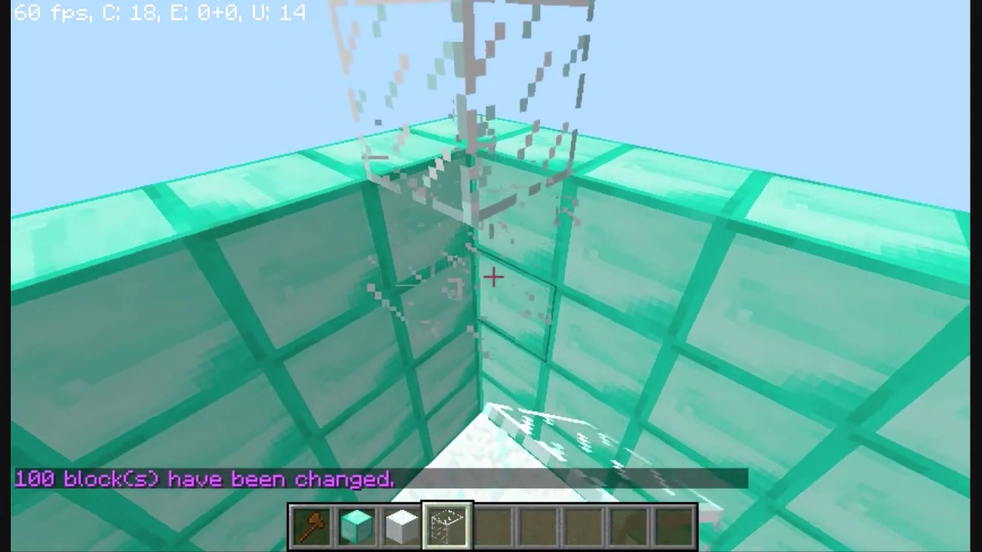
pyautogui.press('2')
pyautogui.press('1')
pyautogui.click(491, 276)
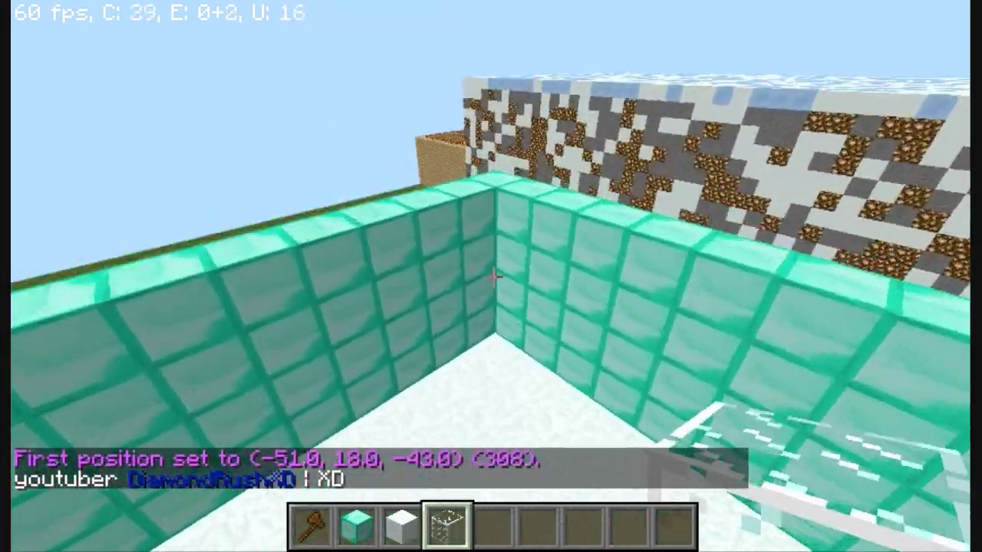
# Step: Place glass above the opposite inner corner, mark (-27, 18, -23) as second position and fill the roof with //set glass
pyautogui.rightClick(490, 276)
pyautogui.rightClick(491, 276)
pyautogui.press('/')
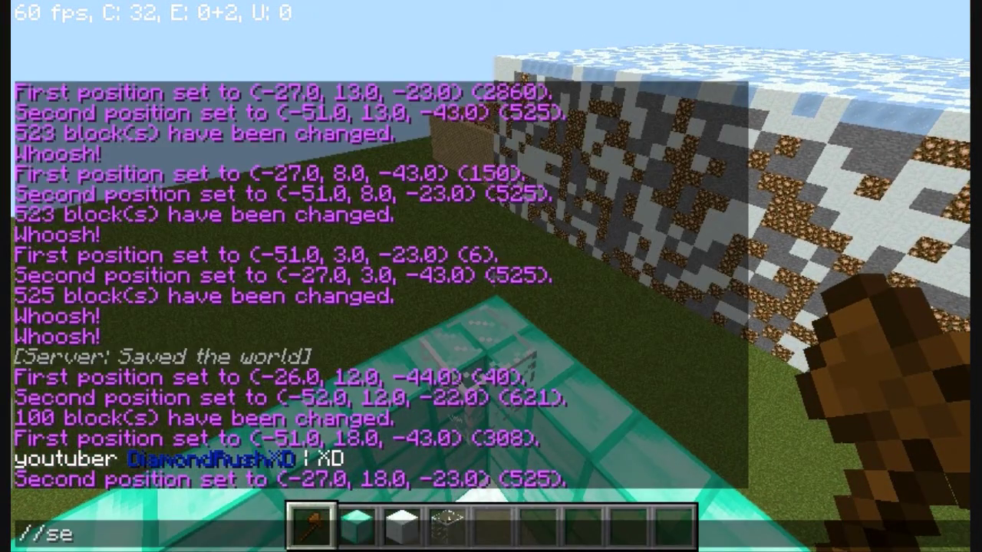
pyautogui.write('/set glass')
pyautogui.press('Return')
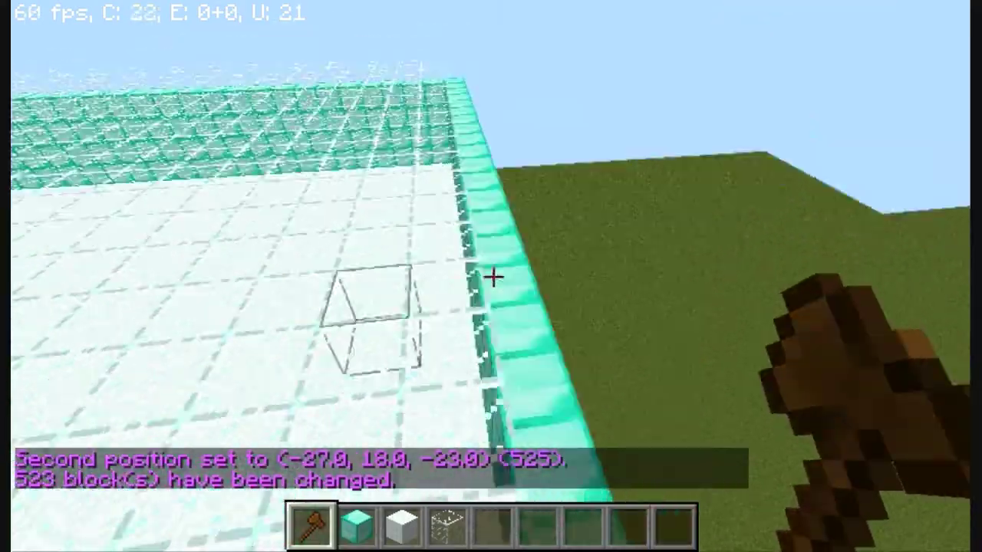
# Step: Build a diamond block platform three blocks deep against the outer wall at the height of the glowstone band
pyautogui.press('2')
pyautogui.rightClick(490, 276)
pyautogui.rightClick(491, 276)
pyautogui.rightClick(491, 276)
pyautogui.rightClick(491, 276)
pyautogui.rightClick(493, 277)
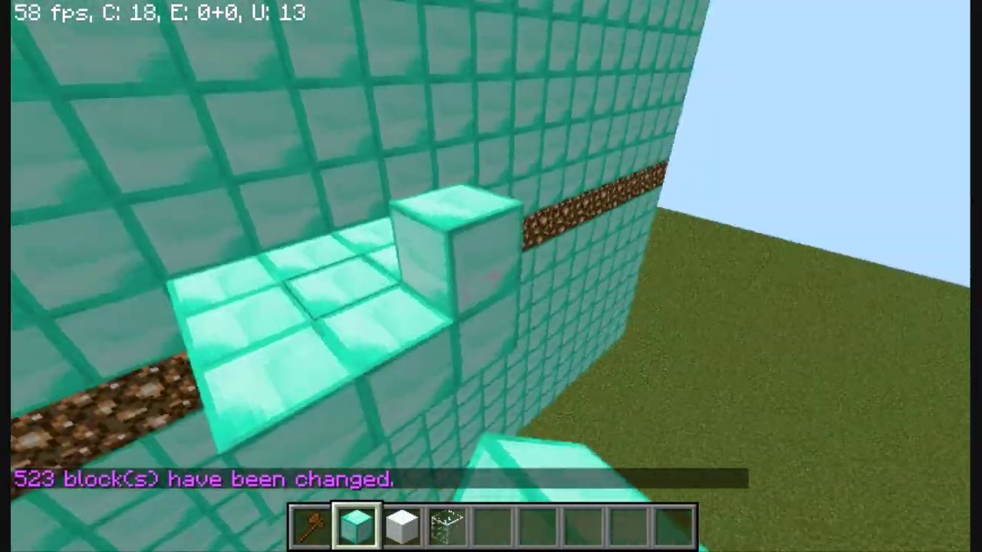
pyautogui.click(491, 276)
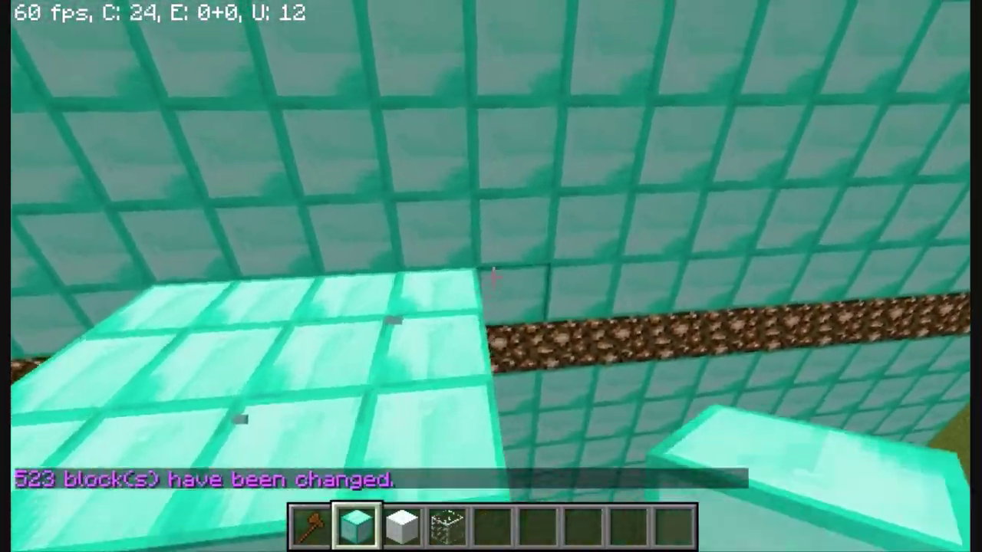
pyautogui.rightClick(493, 277)
pyautogui.rightClick(493, 277)
pyautogui.rightClick(493, 276)
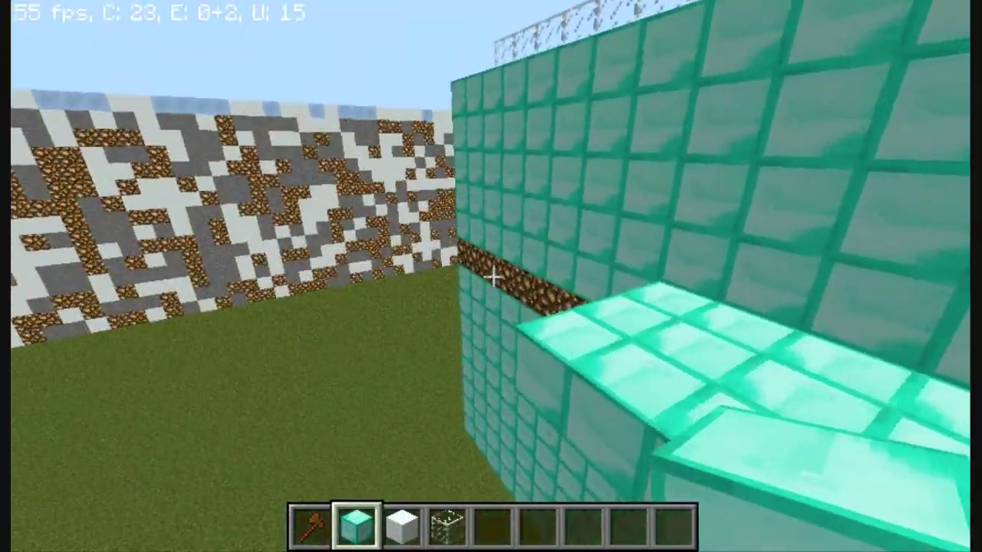
# Step: Enclose the platform with diamond block walls three blocks high on its three open sides
pyautogui.rightClick(493, 277)
pyautogui.rightClick(493, 277)
pyautogui.rightClick(493, 277)
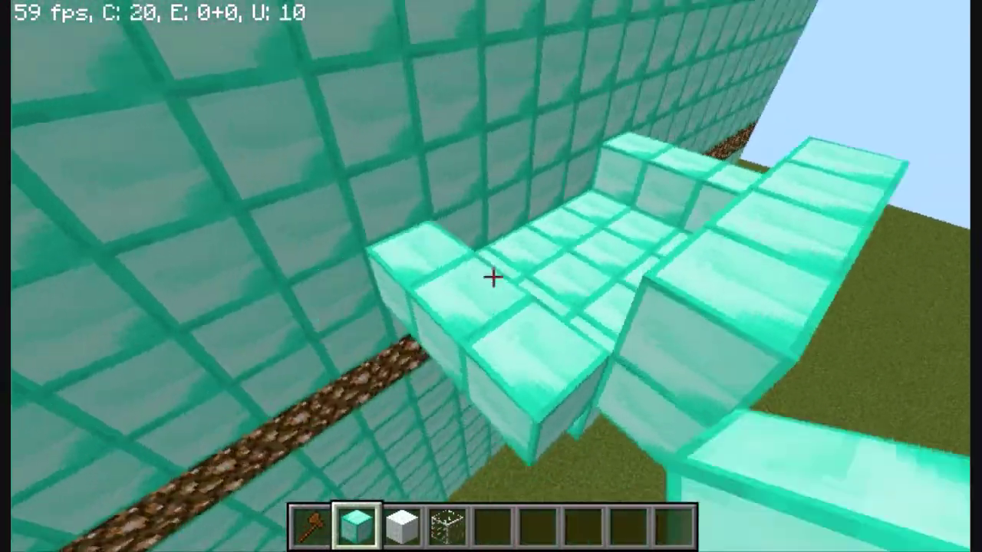
pyautogui.rightClick(491, 276)
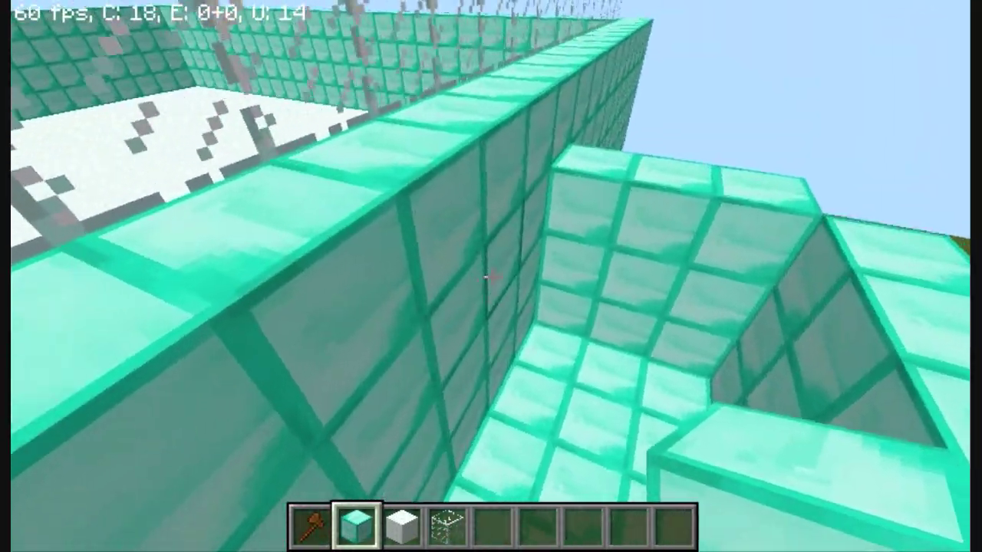
# Step: Cover the side room with a diamond block roof level with the top of the arena wall
pyautogui.rightClick(493, 277)
pyautogui.rightClick(493, 276)
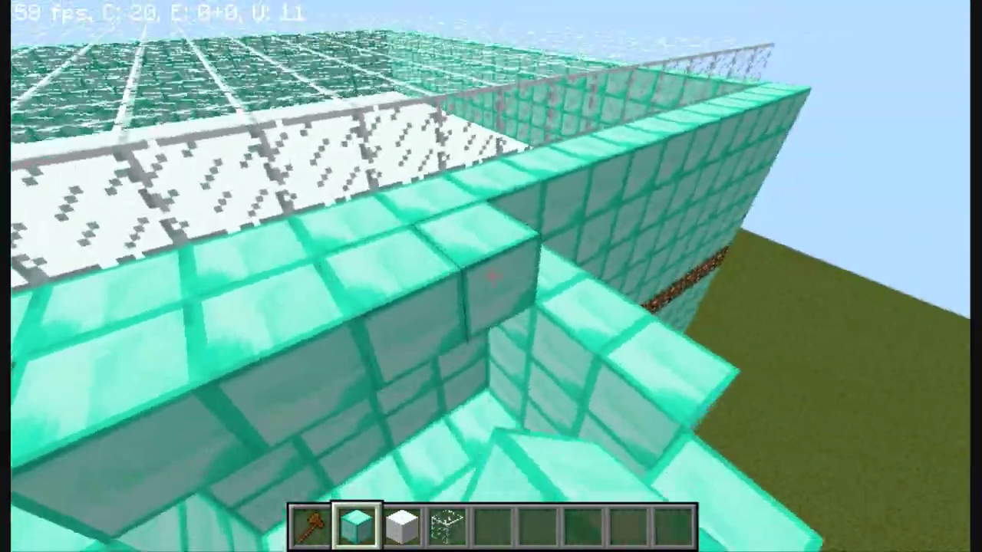
pyautogui.rightClick(493, 277)
pyautogui.rightClick(493, 277)
pyautogui.rightClick(493, 277)
pyautogui.rightClick(493, 276)
pyautogui.rightClick(493, 277)
pyautogui.rightClick(493, 276)
pyautogui.rightClick(493, 277)
pyautogui.rightClick(493, 277)
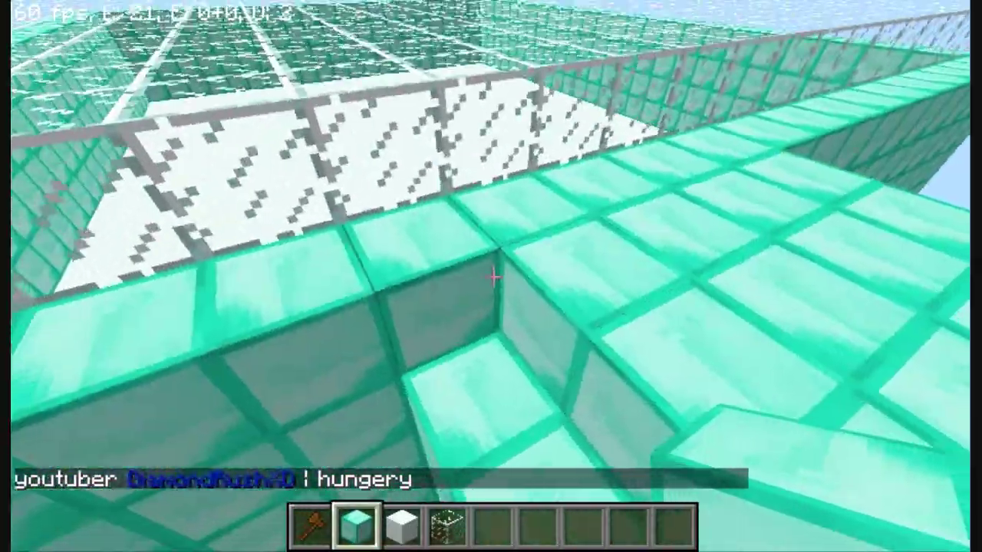
# Step: Replace the side room's diamond roof with glass blocks and break away the surplus diamond blocks around it
pyautogui.press('4')
pyautogui.click(493, 276)
pyautogui.rightClick(493, 277)
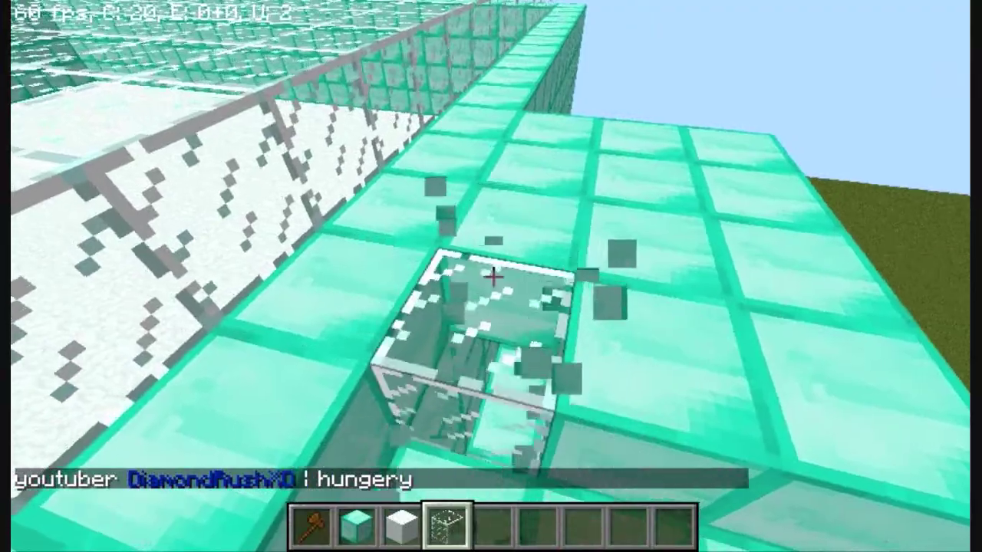
pyautogui.click(493, 277)
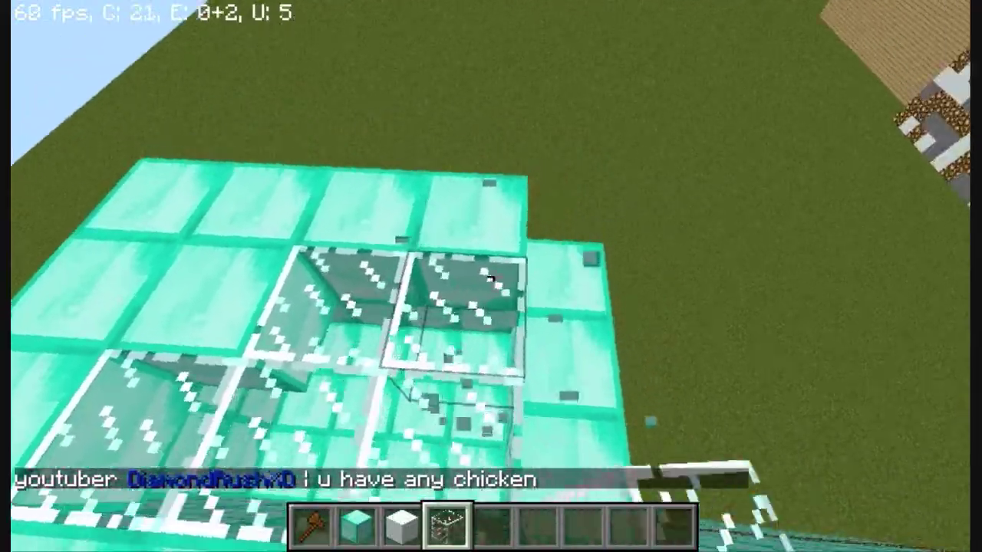
pyautogui.click(493, 277)
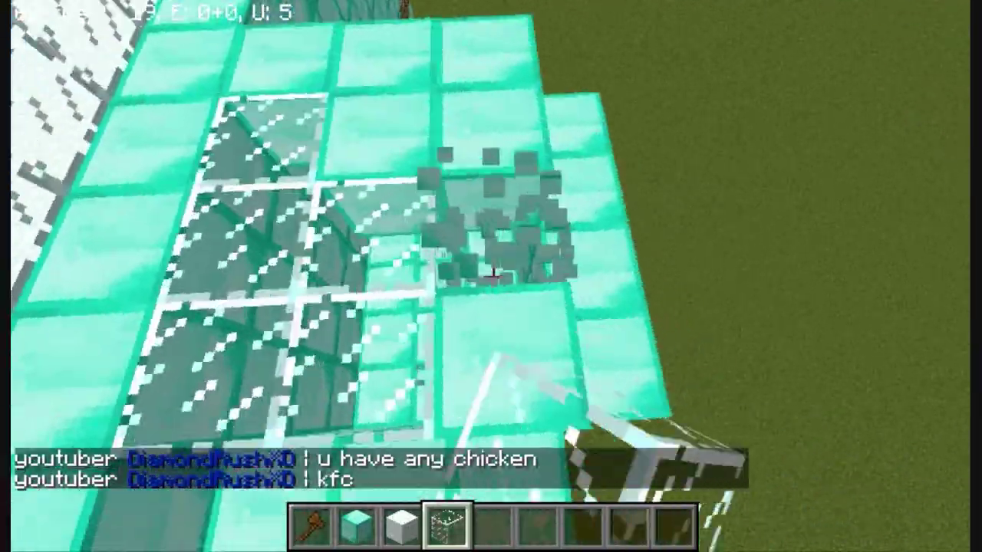
pyautogui.click(493, 277)
pyautogui.rightClick(494, 277)
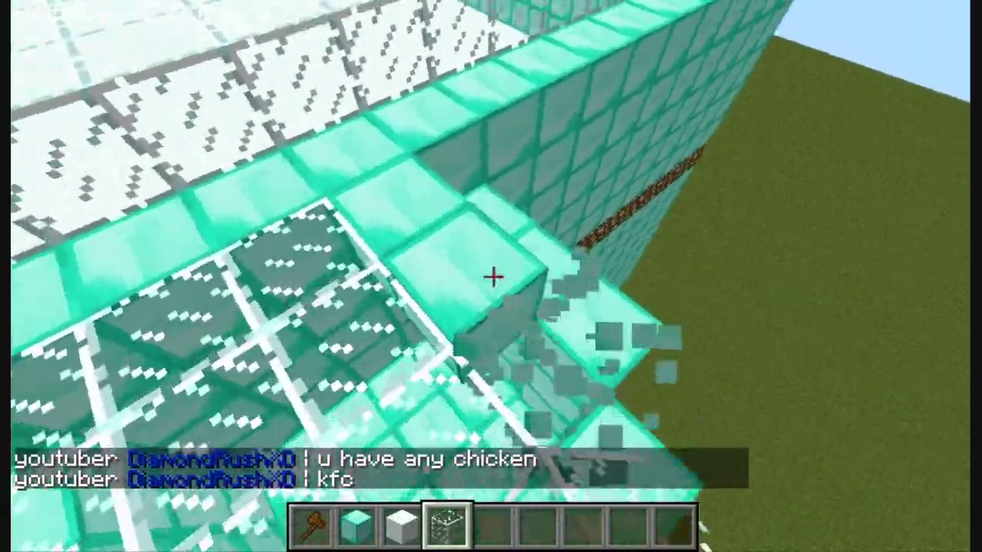
pyautogui.click(493, 277)
pyautogui.click(493, 277)
pyautogui.rightClick(493, 277)
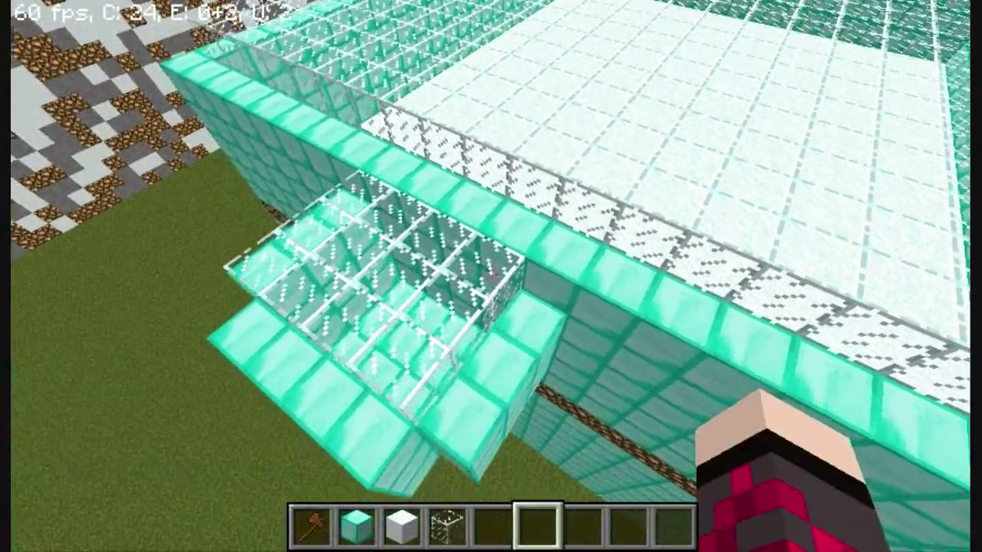
# Step: Create the minigame spleef with the command /mg create spleef
pyautogui.scroll(1, 492, 277)
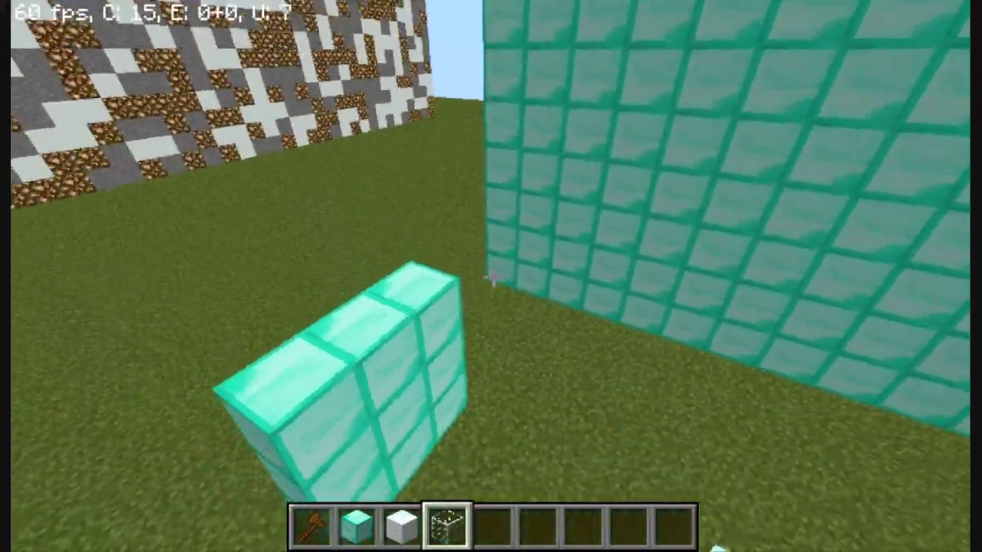
pyautogui.scroll(-1, 492, 277)
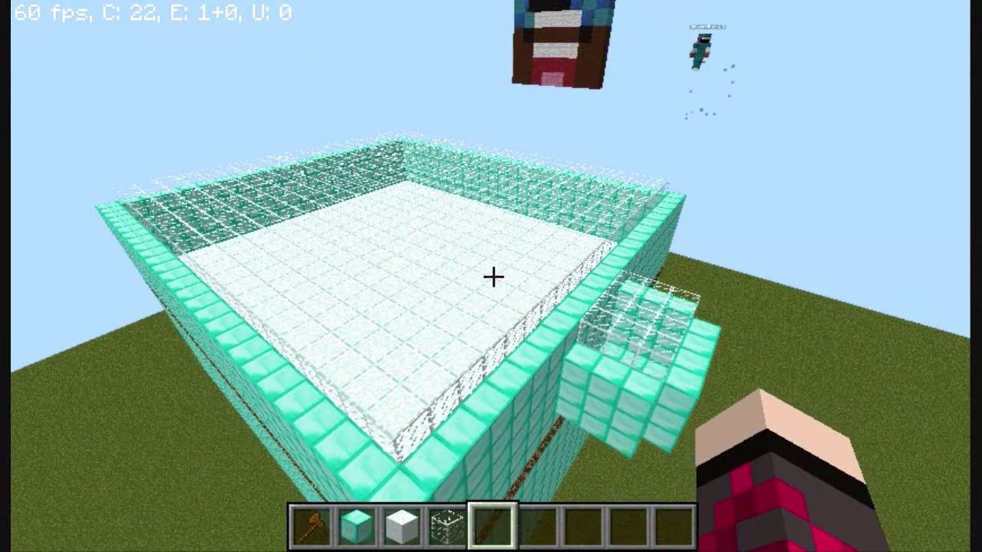
pyautogui.press('/')
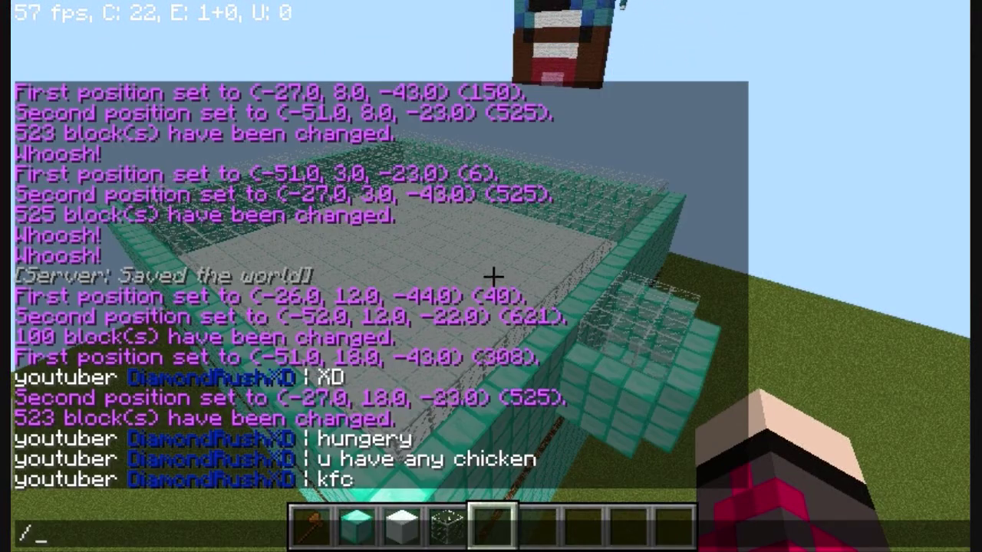
pyautogui.write('mg')
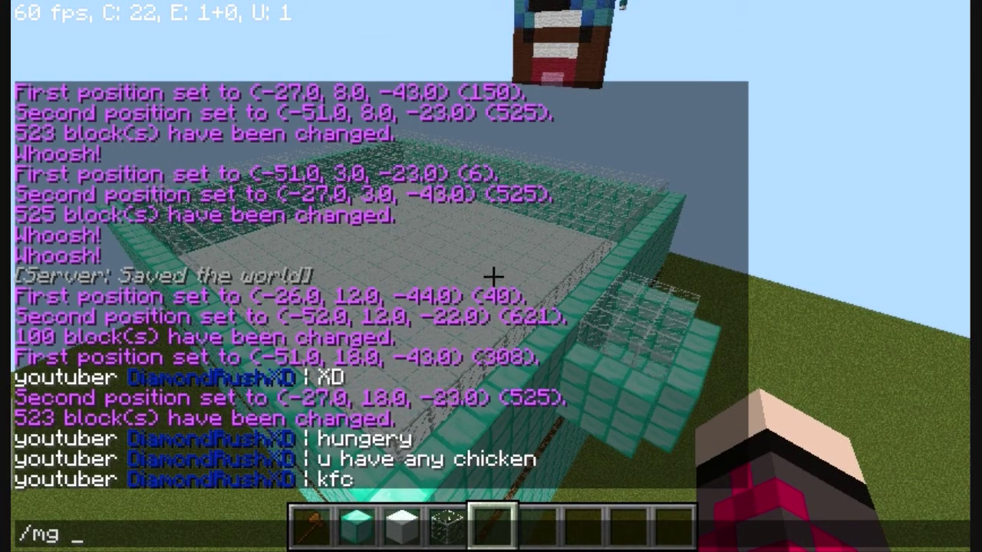
pyautogui.write(' create spleef')
pyautogui.press('Return')
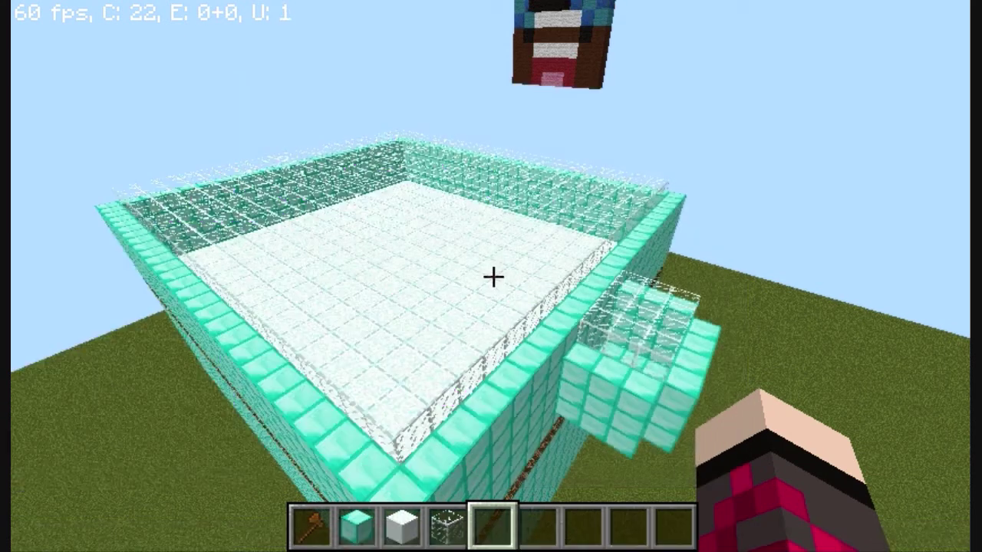
# Step: Create the minigame utube with the command /mg create utube
pyautogui.press('/')
pyautogui.write('mg create')
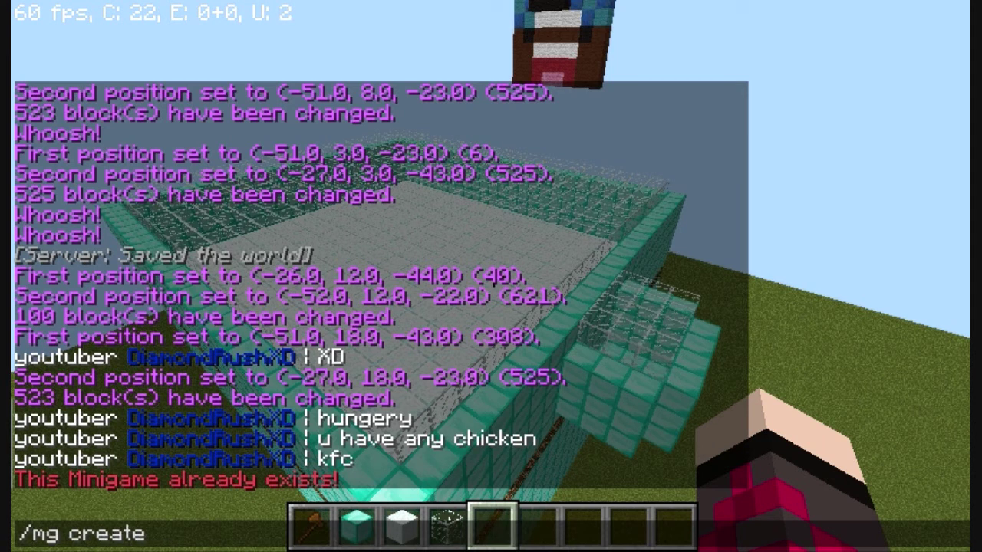
pyautogui.write(' utun')
pyautogui.press('BackSpace')
pyautogui.write('be')
pyautogui.press('Return')
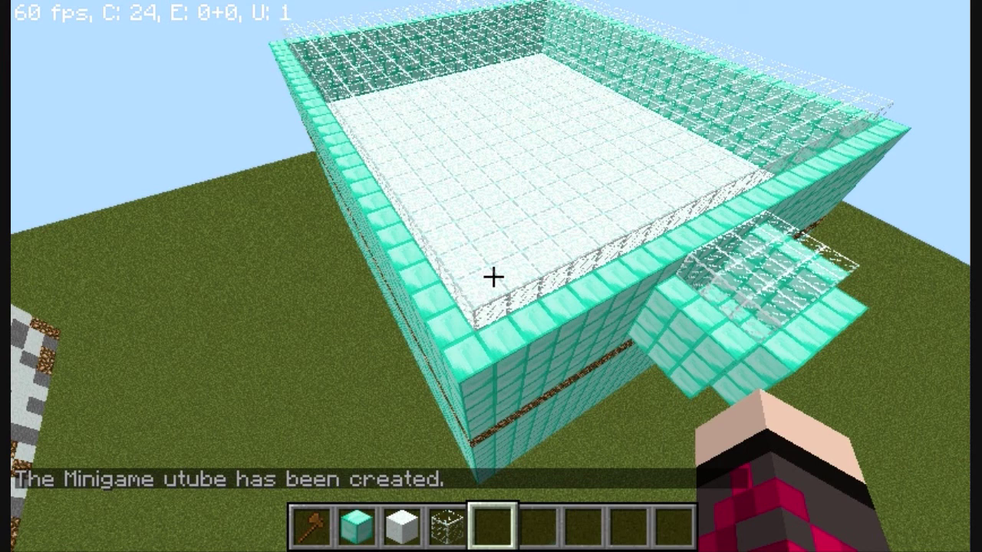
# Step: Apply the lms game type preset to the minigame utube with an /mg set utube command
pyautogui.write('t')
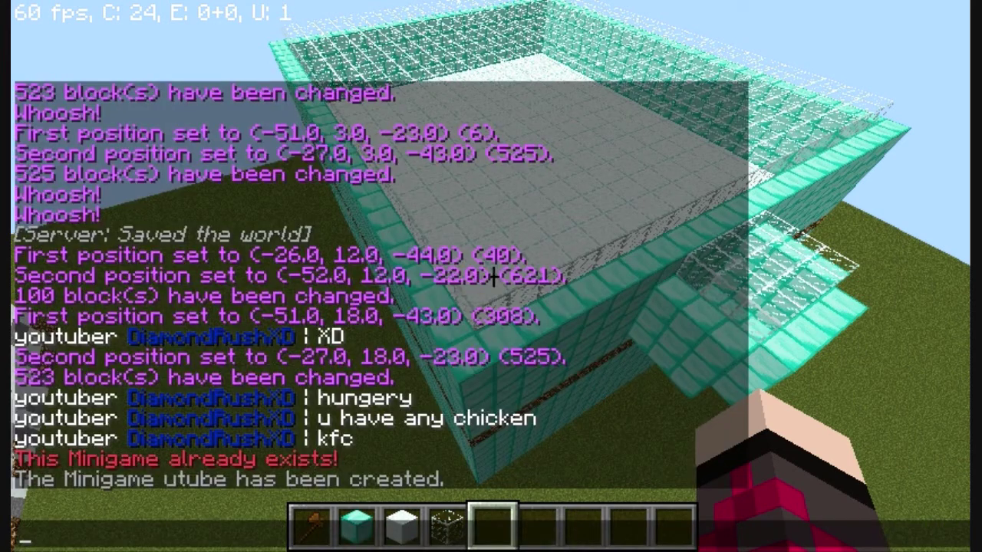
pyautogui.write('/mg set sple')
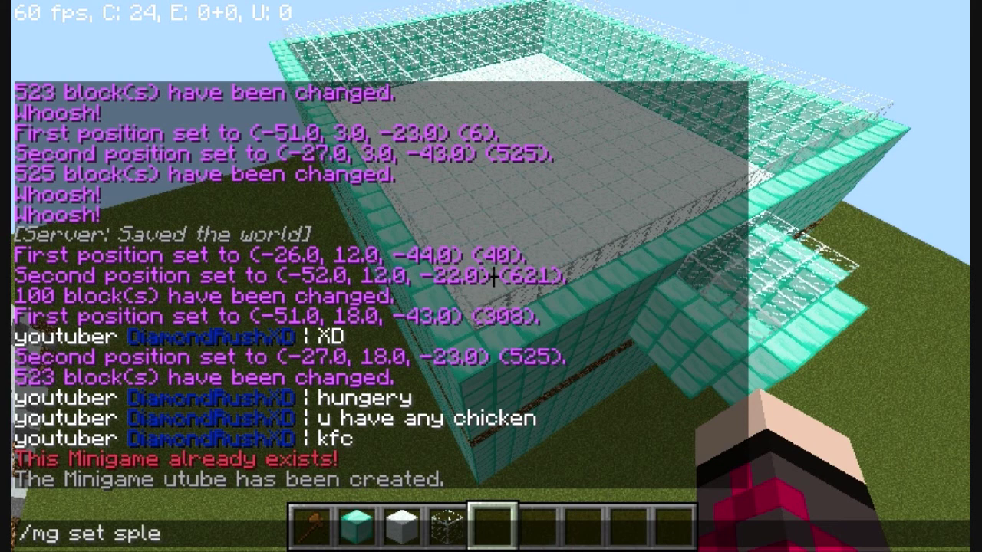
pyautogui.press('BackSpace')
pyautogui.press('BackSpace')
pyautogui.press('BackSpace')
pyautogui.press('BackSpace')
pyautogui.write('utube')
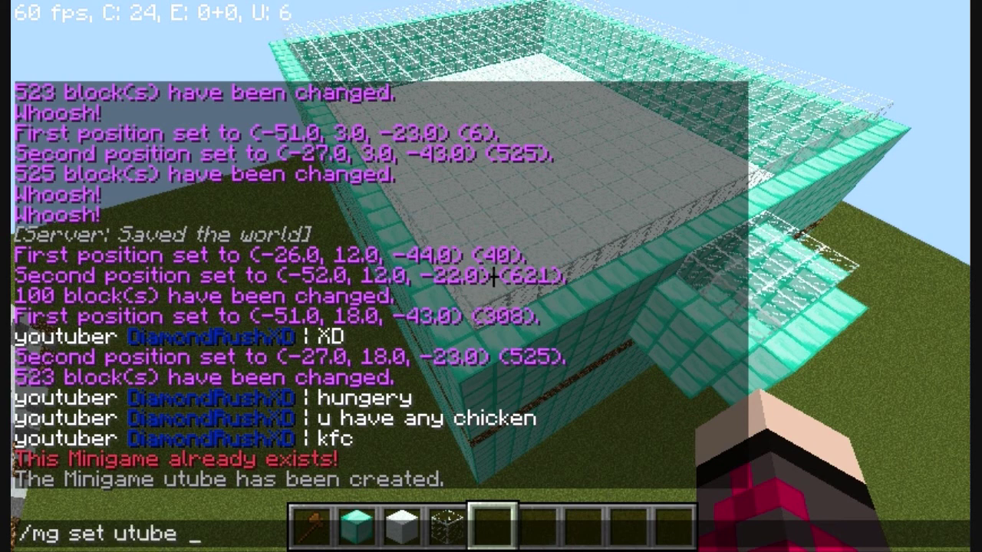
pyautogui.write(' type lms')
pyautogui.press('Return')
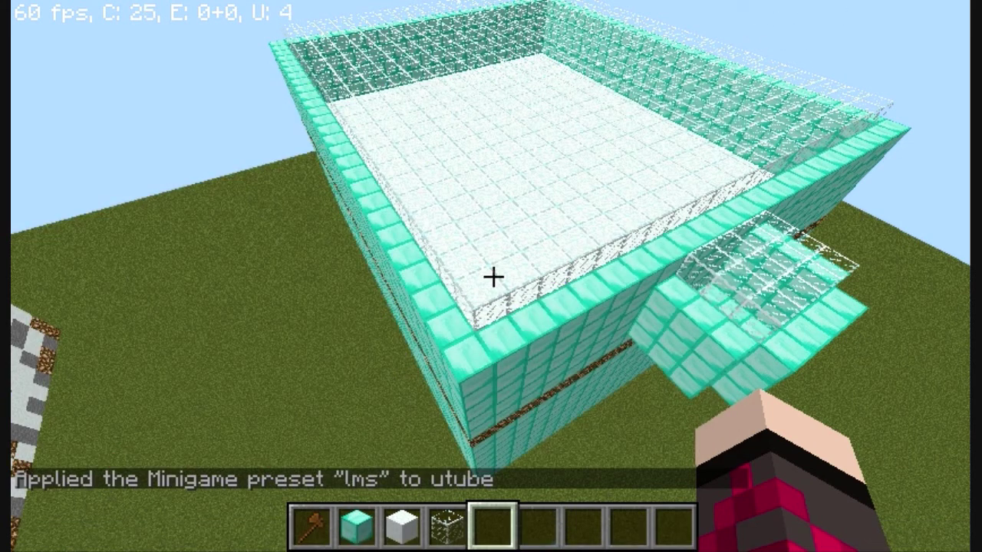
# Step: Fly over to the side room and enter it through its glass roof with the command /thru
pyautogui.press('w')
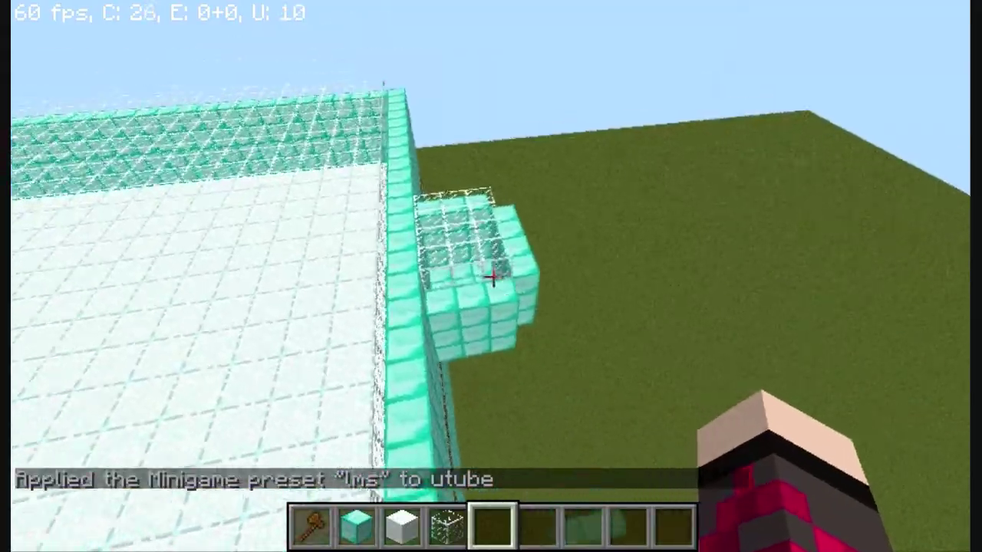
pyautogui.press('w')
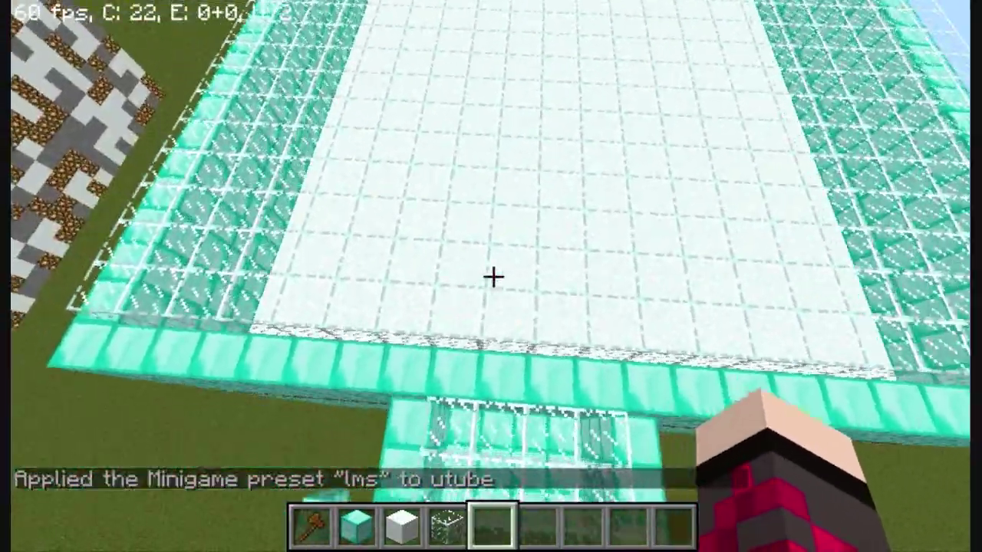
pyautogui.press('shift')
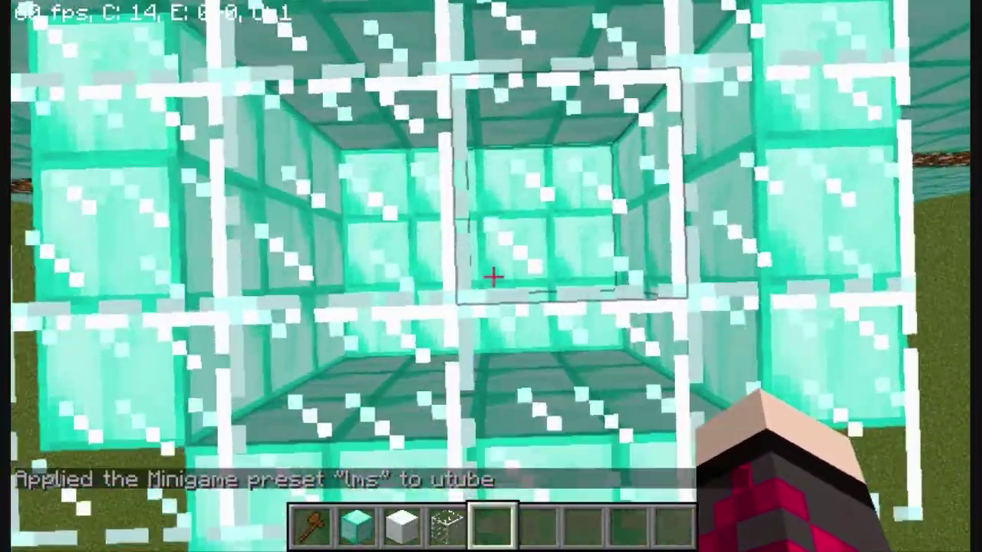
pyautogui.press('/')
pyautogui.write('thru')
pyautogui.press('Return')
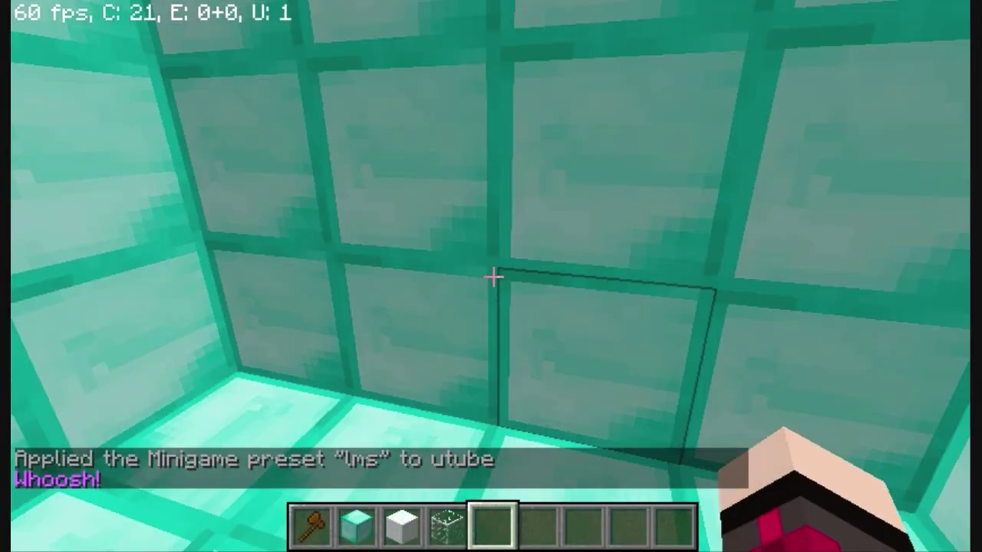
# Step: Replace the diamond blocks between the side room and the arena with a glass block window
pyautogui.press('4')
pyautogui.click(493, 276)
pyautogui.click(493, 276)
pyautogui.click(493, 276)
pyautogui.click(493, 276)
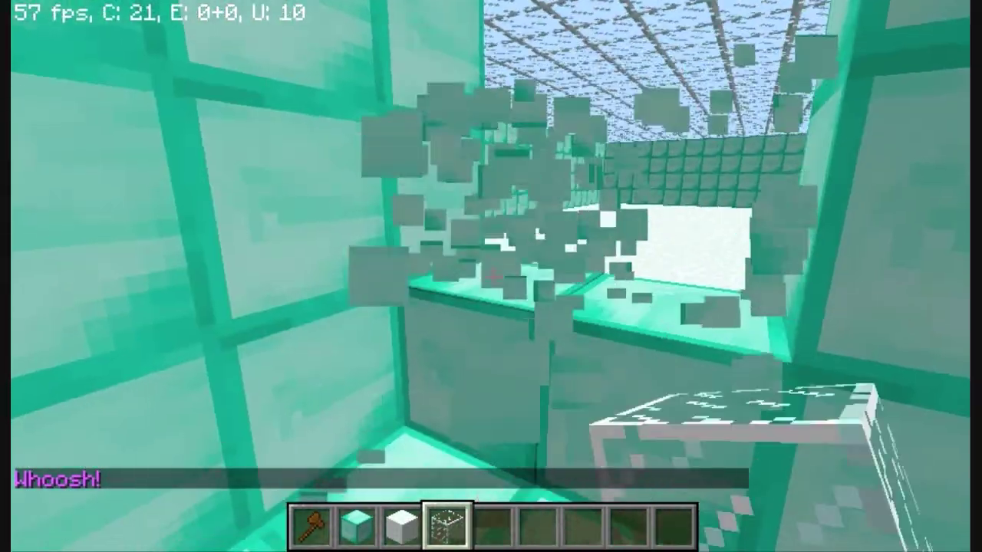
pyautogui.click(493, 276)
pyautogui.click(493, 276)
pyautogui.rightClick(493, 276)
pyautogui.rightClick(493, 276)
pyautogui.rightClick(493, 276)
pyautogui.rightClick(493, 276)
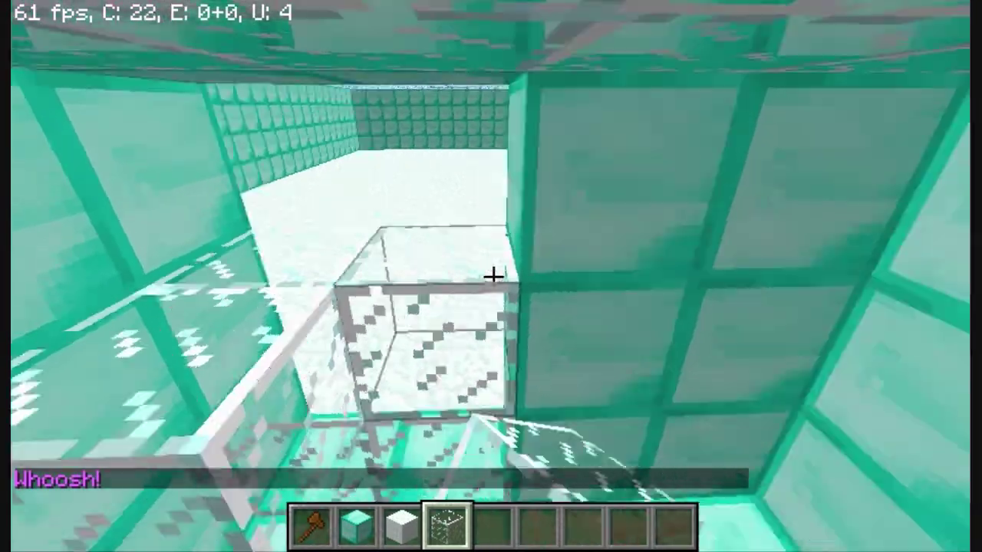
pyautogui.rightClick(493, 276)
pyautogui.rightClick(493, 276)
pyautogui.click(491, 276)
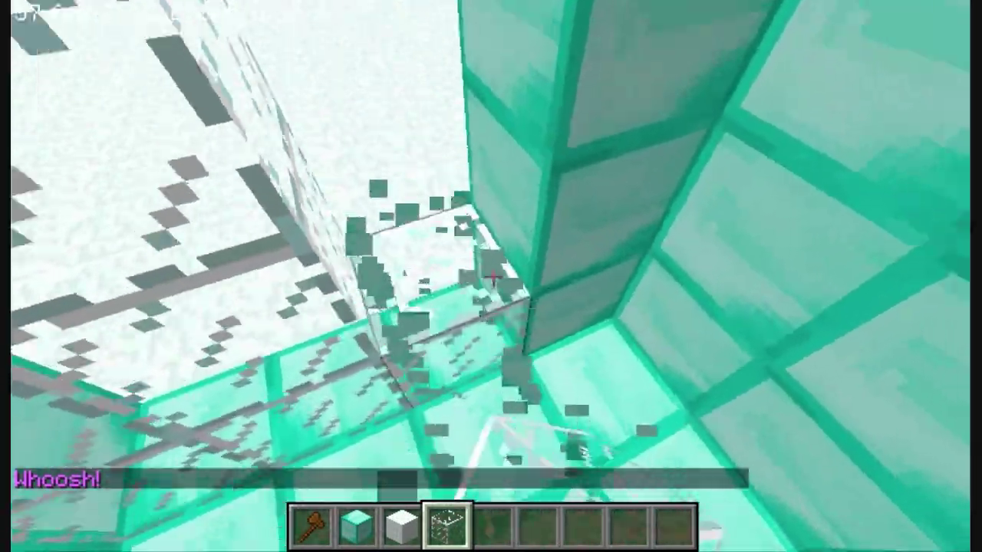
pyautogui.click(490, 276)
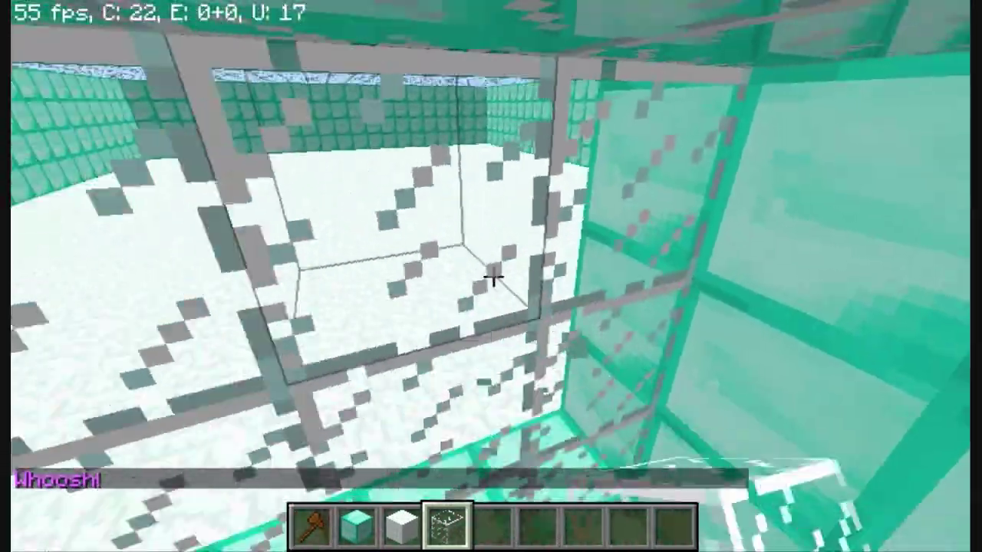
# Step: Set the utube lobby position inside the side room with the command /mg set utube lobby
pyautogui.scroll(-1, 491, 276)
pyautogui.press('/')
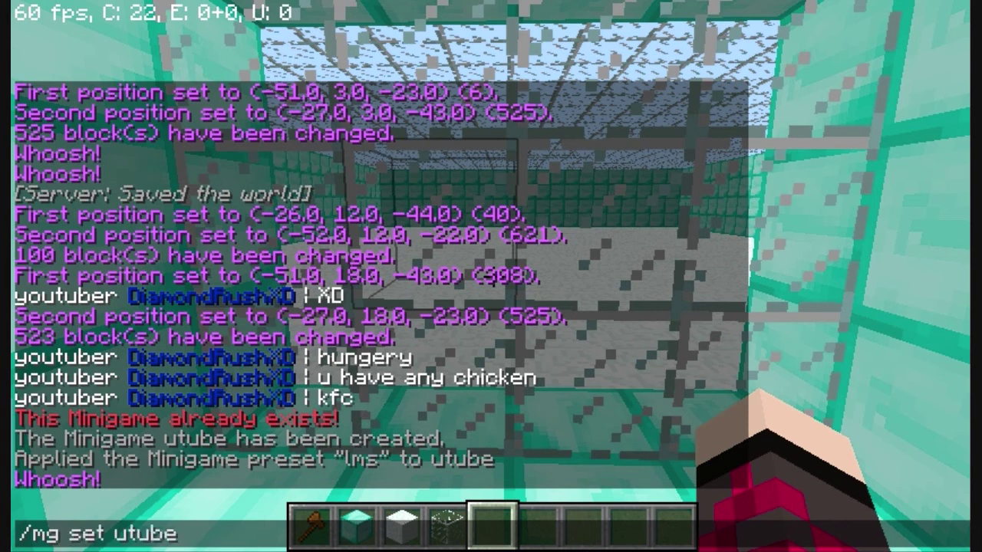
pyautogui.write('lobby')
pyautogui.press('Return')
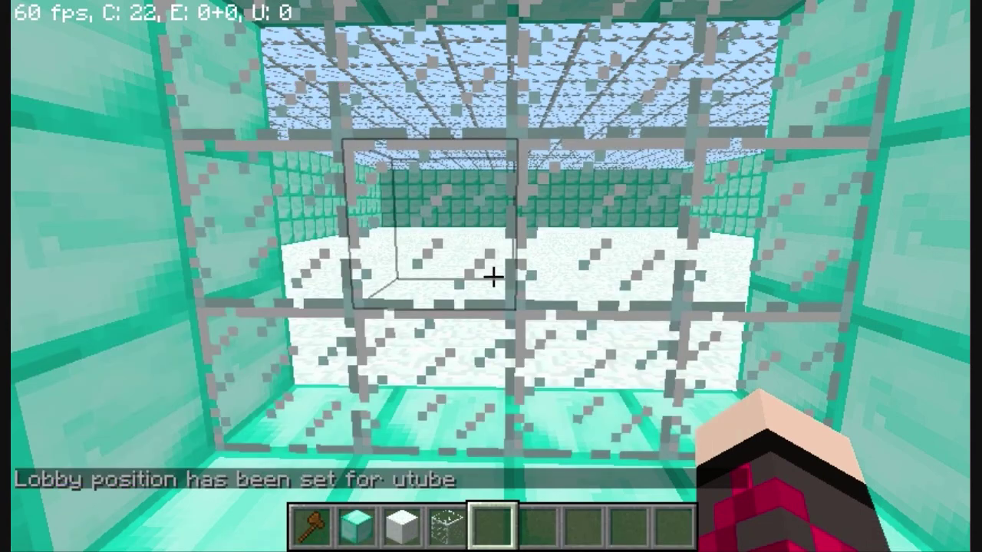
# Step: Pass through the glass window with /thru and walk to the arena's far end, facing the side room
pyautogui.press('/')
pyautogui.write('thr')
pyautogui.press('Escape')
pyautogui.press('w')
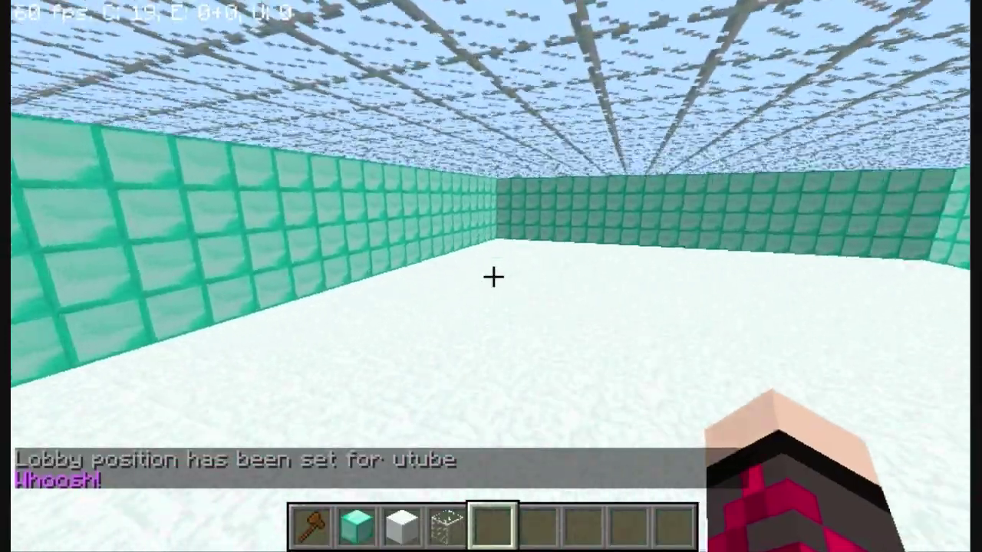
pyautogui.press('w')
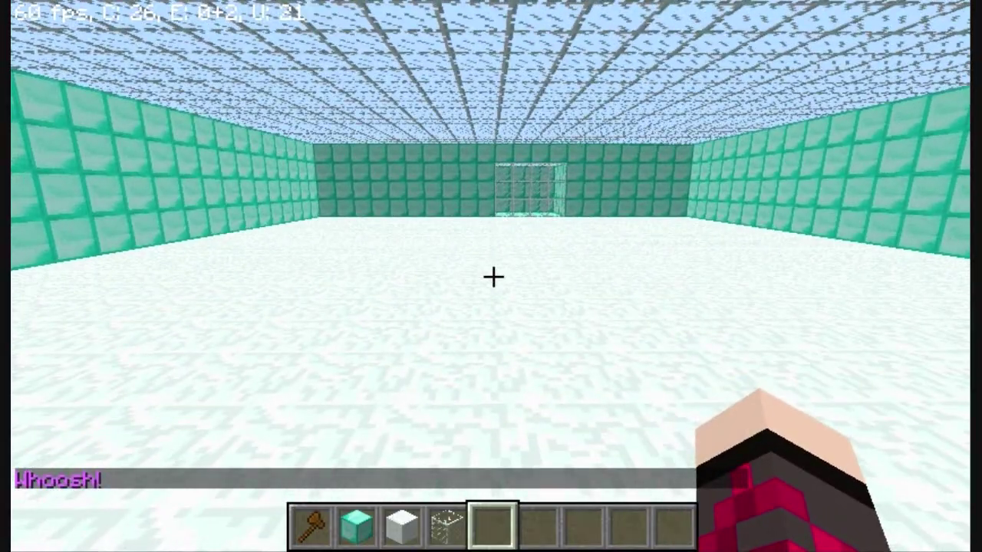
# Step: Try to set the utube spawn point with the command /mg set utube spawn
pyautogui.press('/')
pyautogui.write('mg')
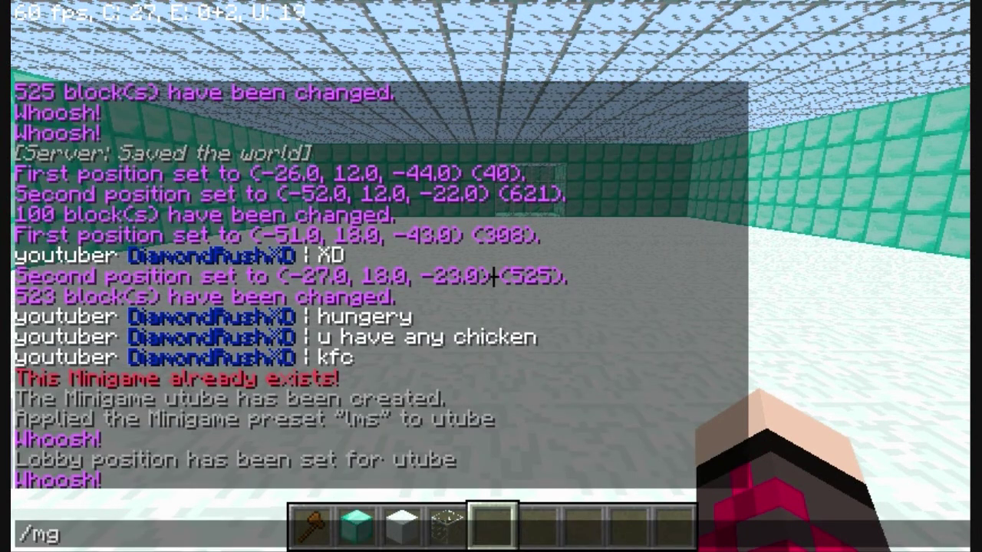
pyautogui.write(' s')
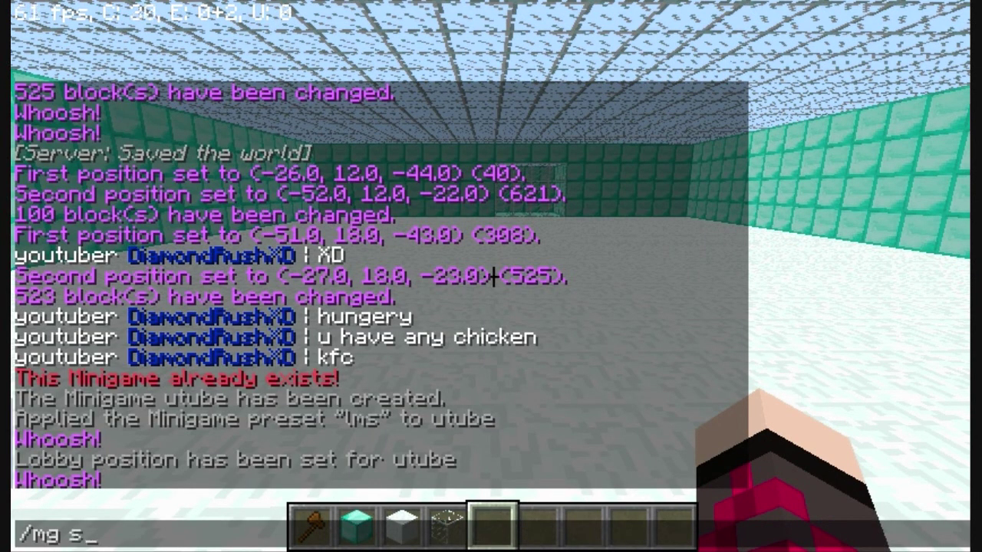
pyautogui.write('et utub')
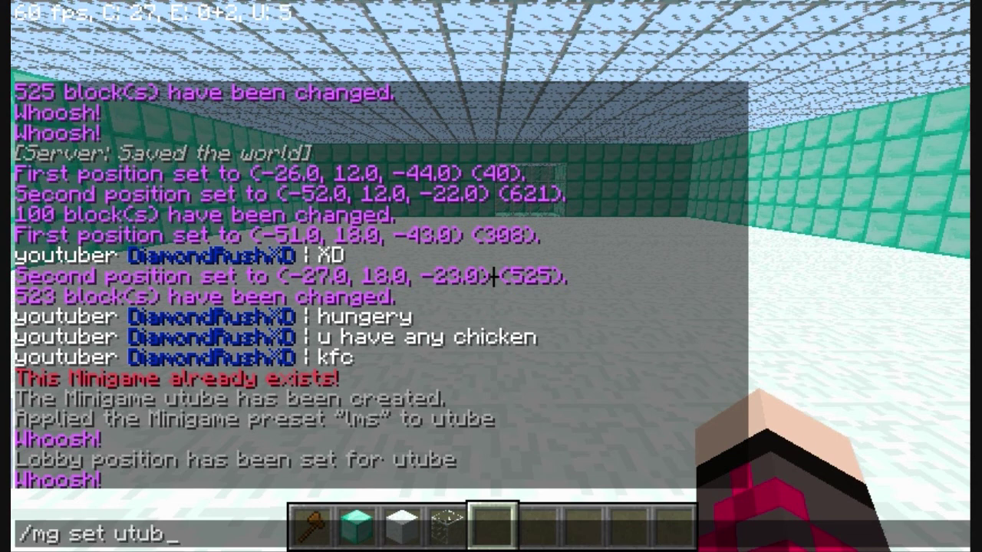
pyautogui.write('e spawn')
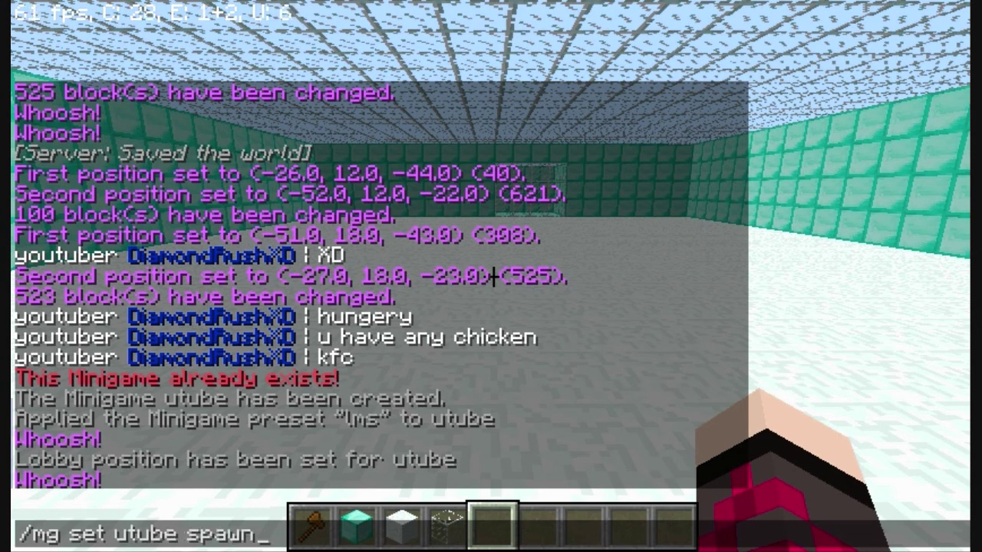
pyautogui.press('Return')
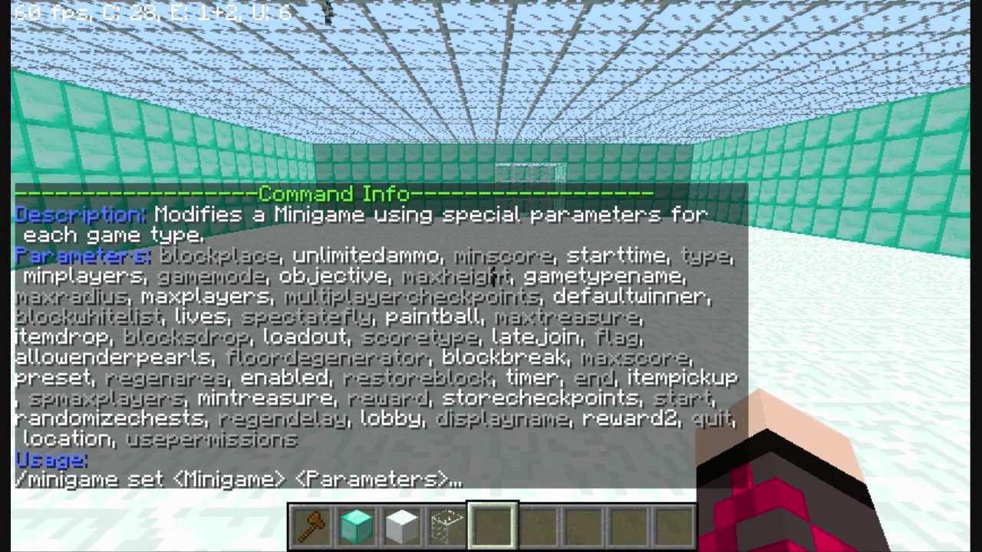
# Step: Set a utube starting position at the arena's far end with the command /mg set utube start
pyautogui.press('/')
pyautogui.write('m')
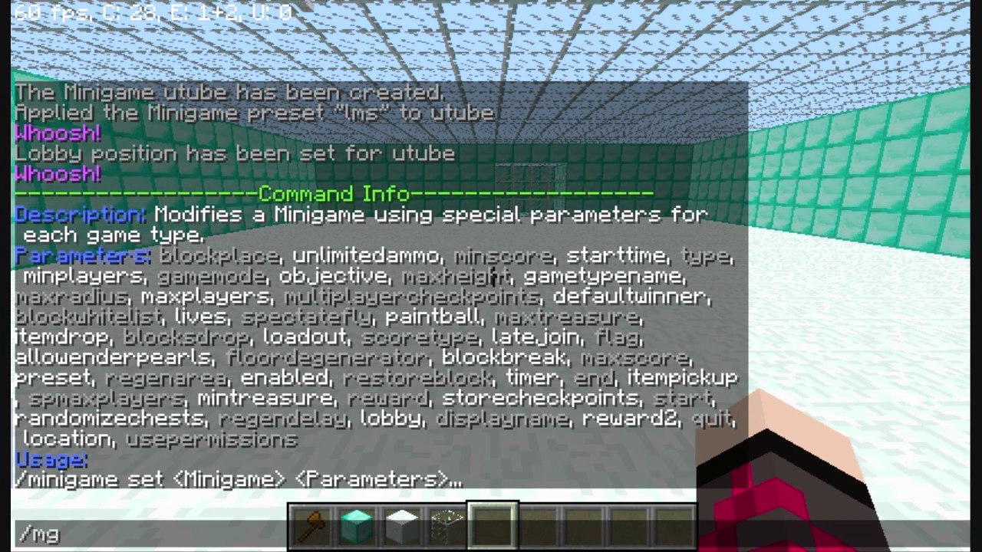
pyautogui.write('g set utube ')
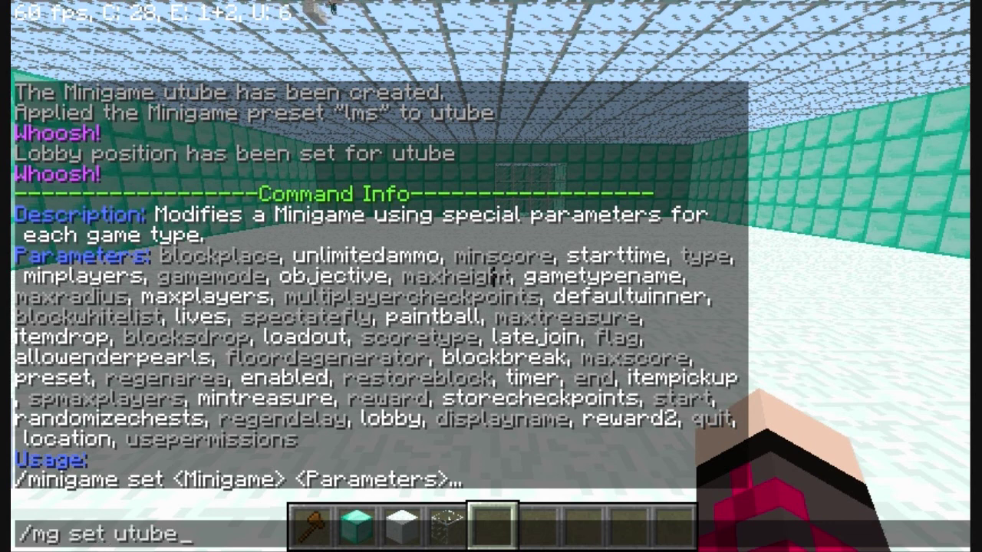
pyautogui.write('st')
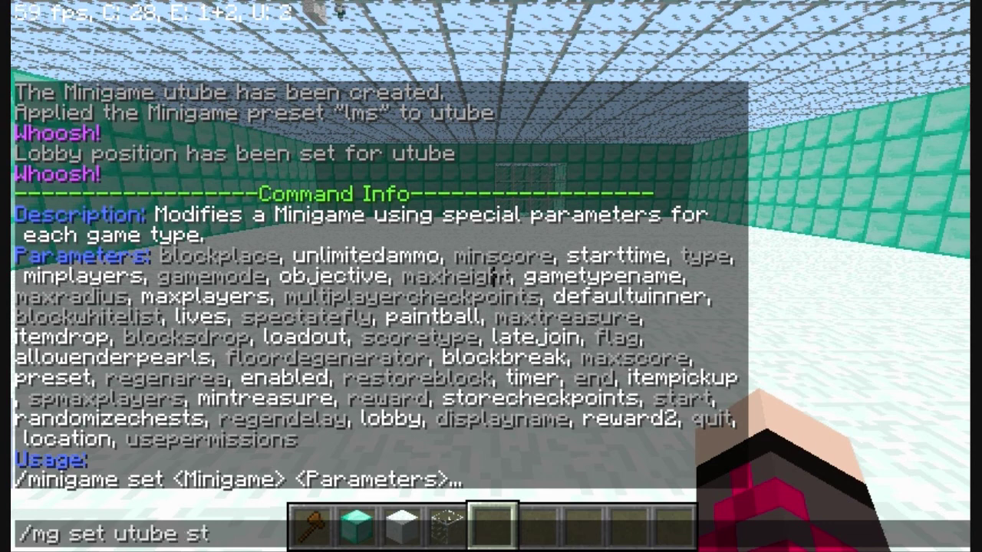
pyautogui.write('art')
pyautogui.press('Return')
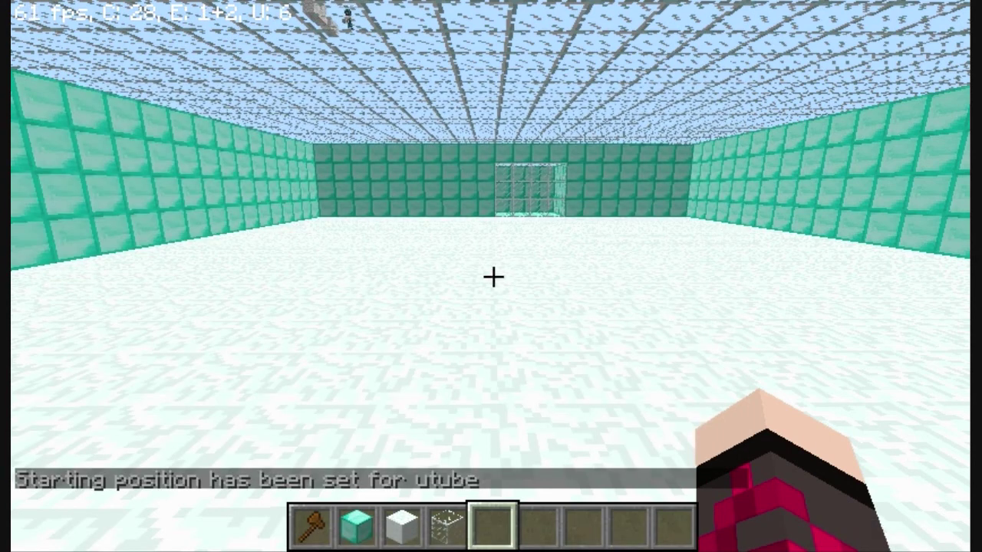
# Step: Walk to the arena's side-room end and set a starting position there with /mg set utube start
pyautogui.press('w')
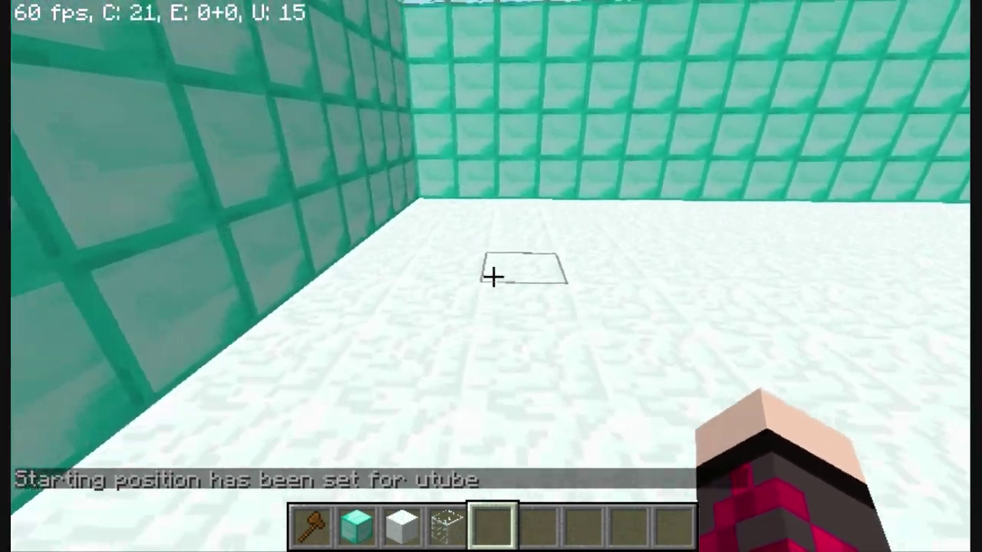
pyautogui.press('w')
pyautogui.press('space')
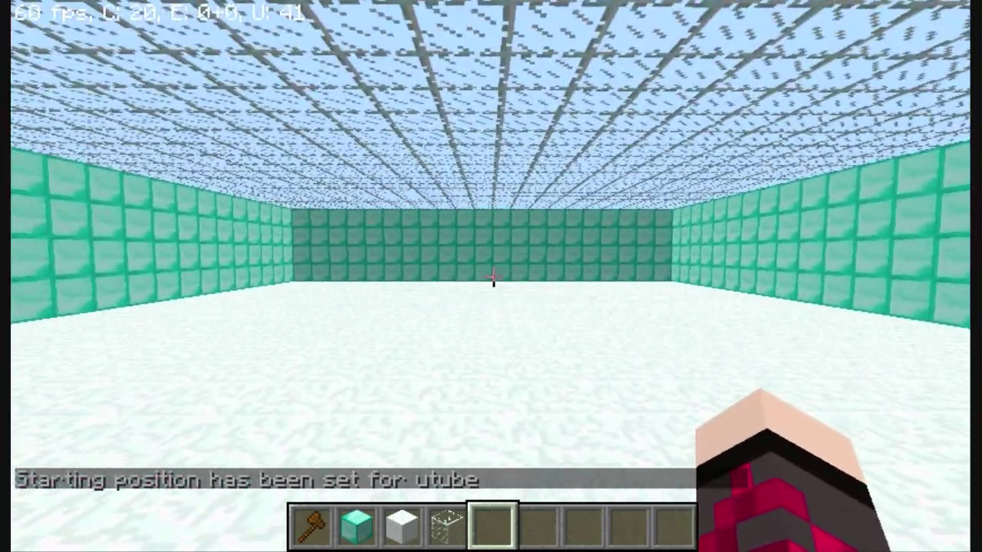
pyautogui.press('/')
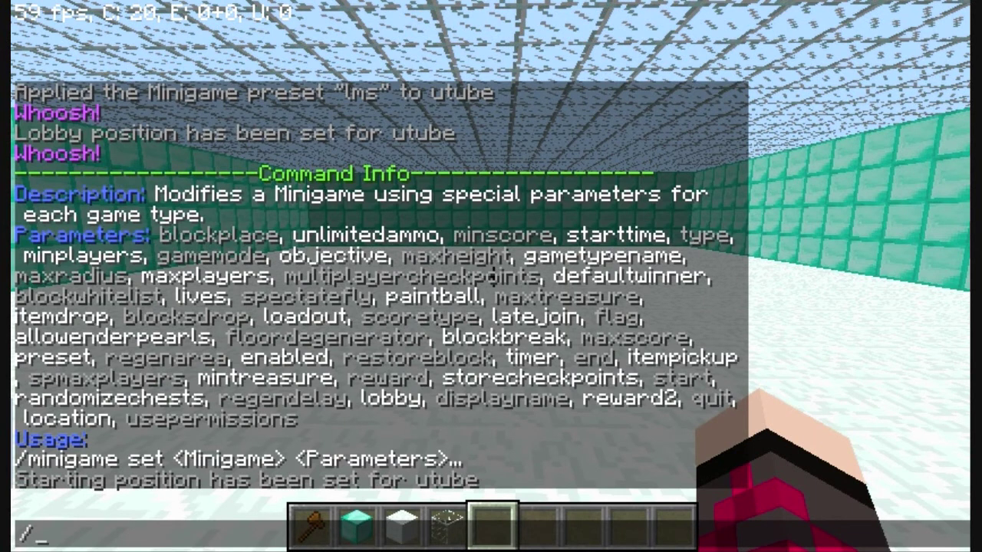
pyautogui.write('mg set utube')
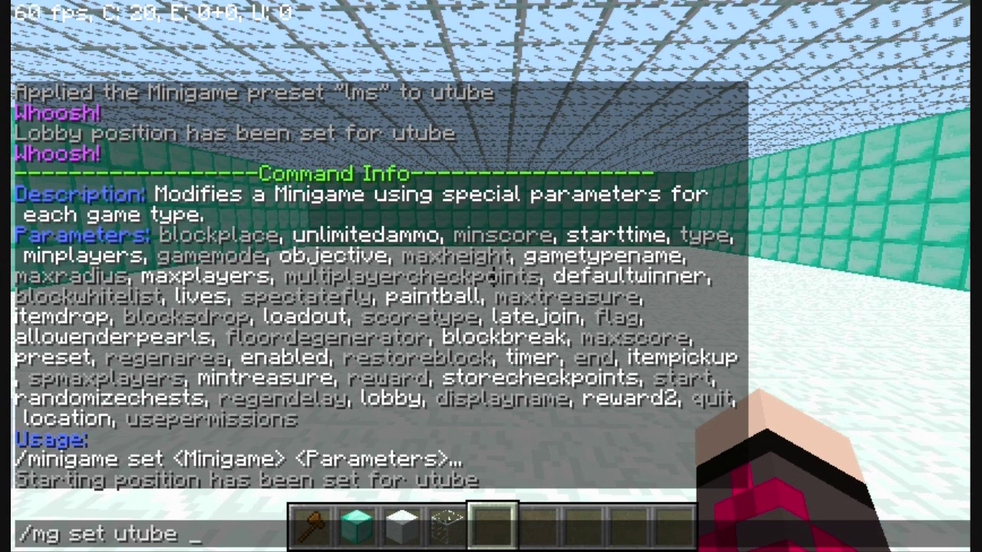
pyautogui.write(' start')
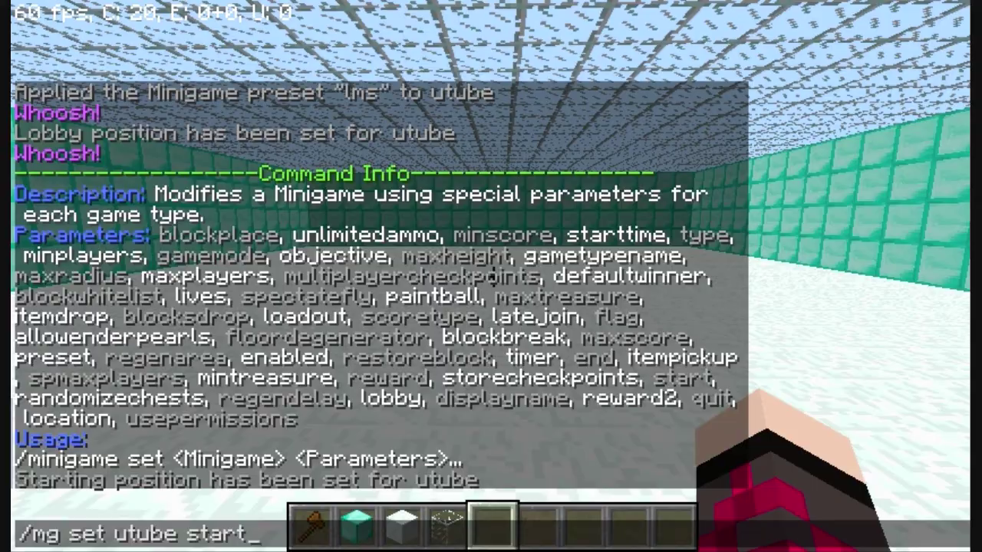
pyautogui.press('Return')
# Step: Return to the arena end opposite the side room window and begin another /mg set command for utube
pyautogui.press('w')
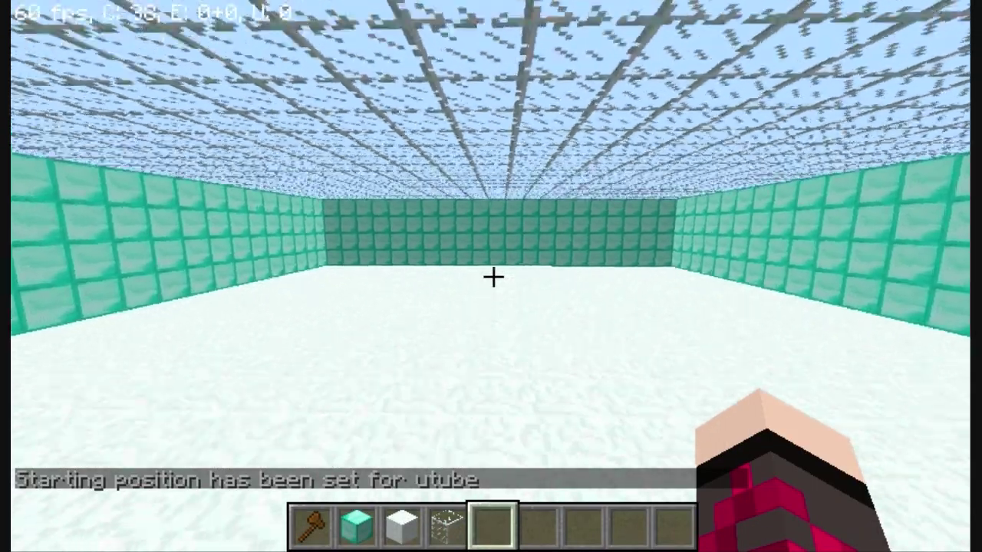
pyautogui.press('w')
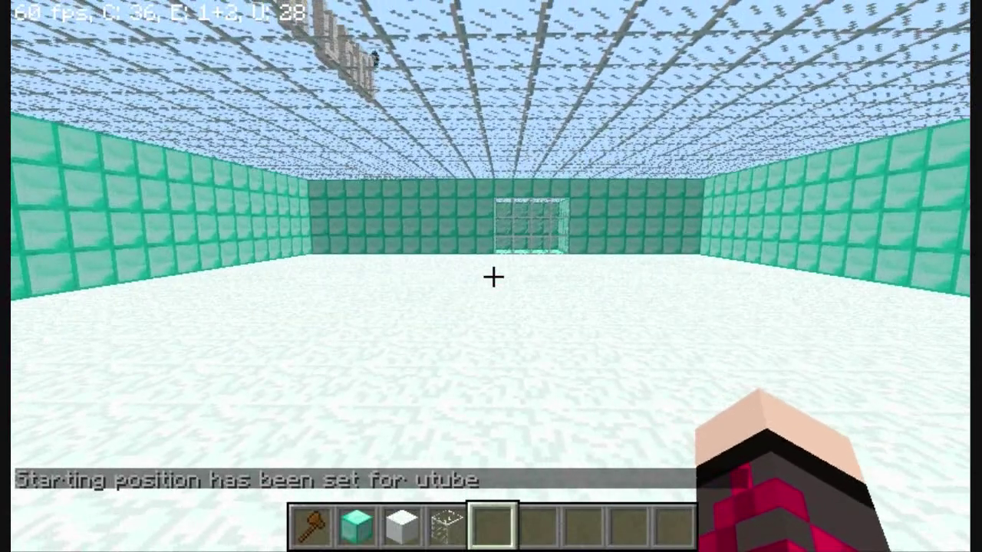
pyautogui.press('/')
pyautogui.write('utube')
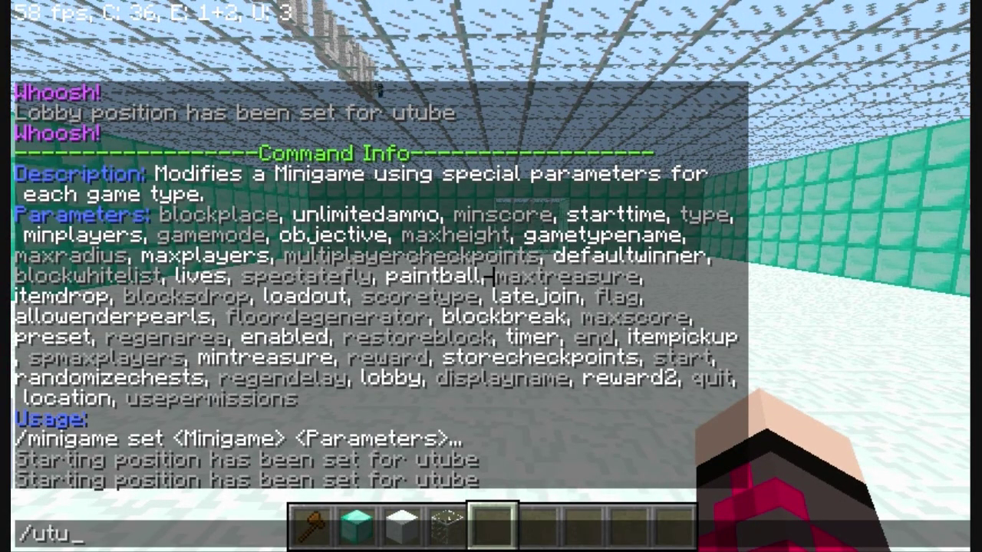
pyautogui.press('BackSpace')
pyautogui.press('BackSpace')
pyautogui.press('BackSpace')
pyautogui.press('BackSpace')
pyautogui.press('BackSpace')
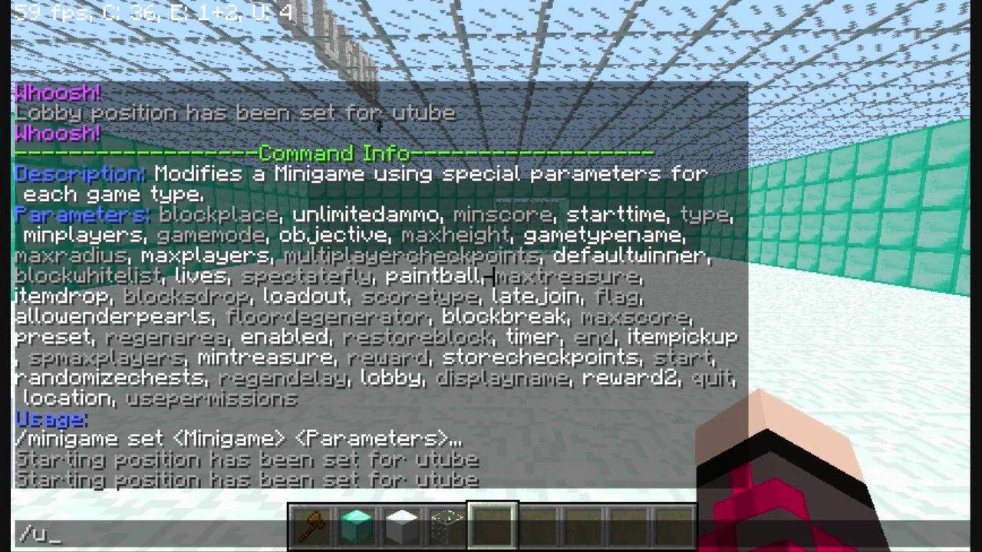
pyautogui.write('mg')
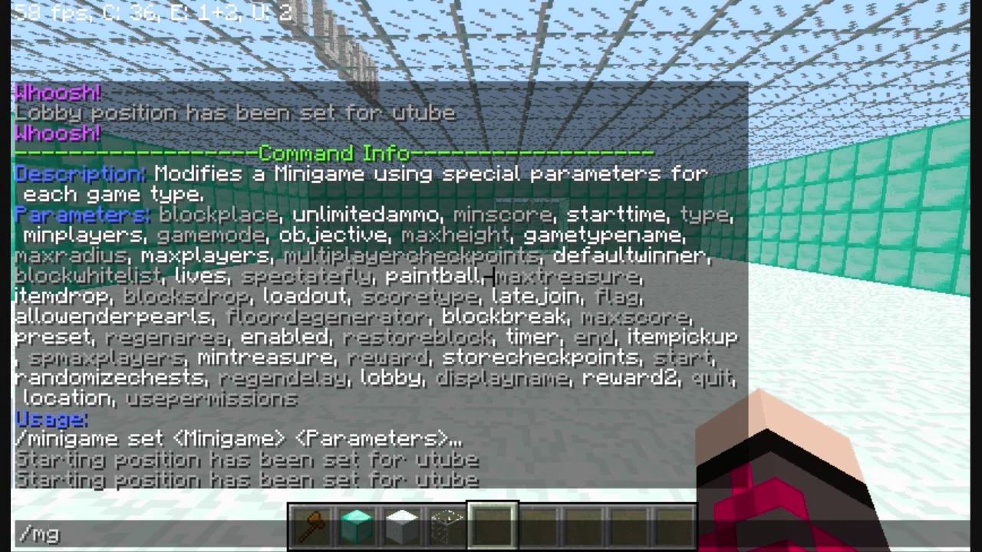
pyautogui.write(' set u')
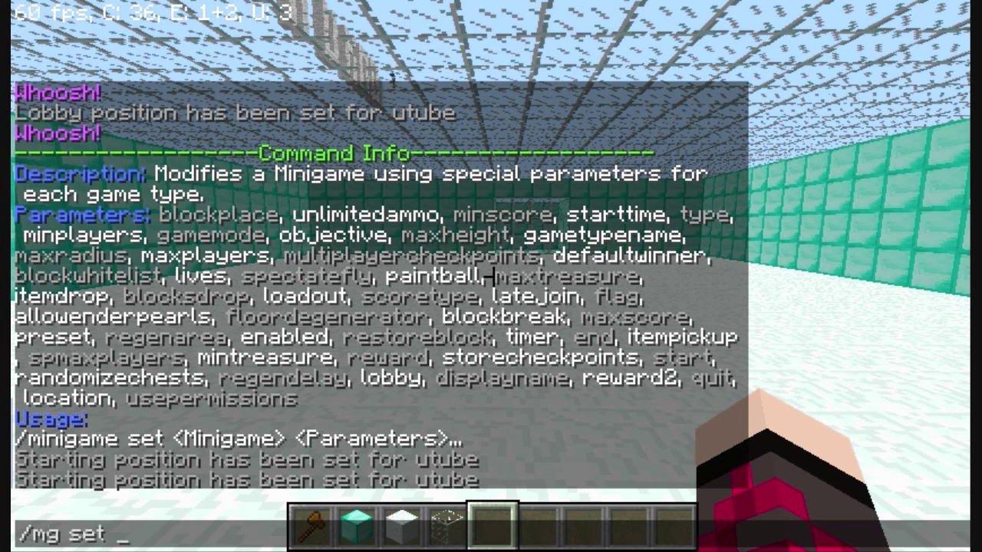